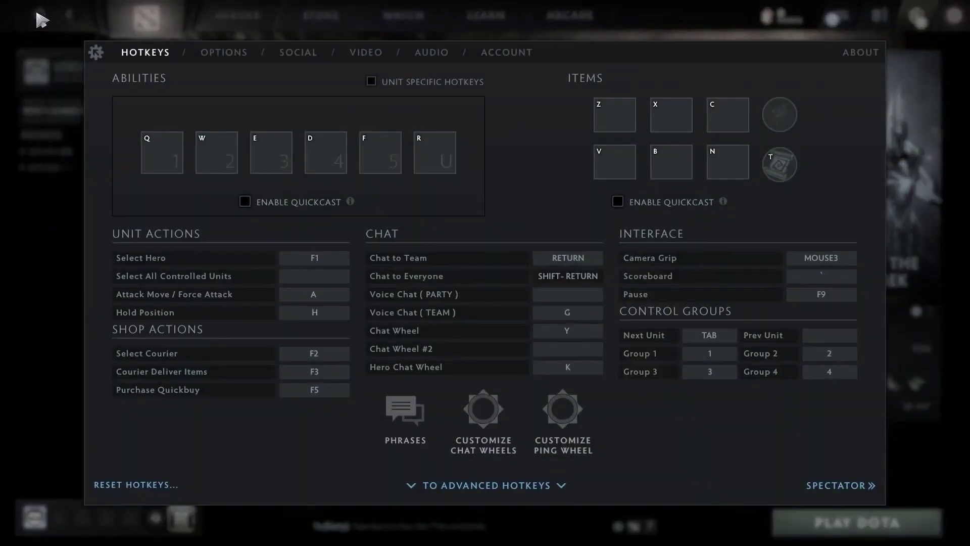
On Dota 2's Video tab, use advanced resolution: 16:9, 1920x1080, Borderless Window
click(368, 52)
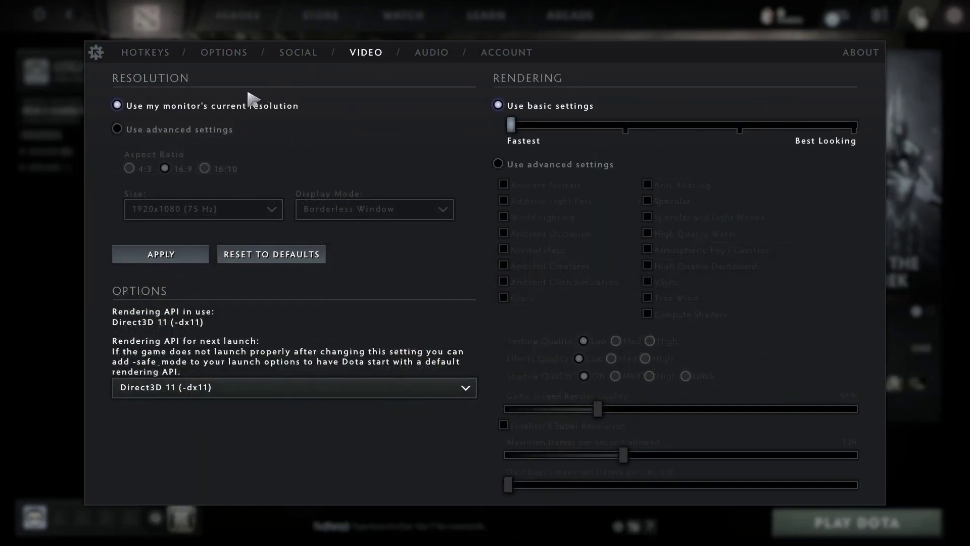
click(126, 130)
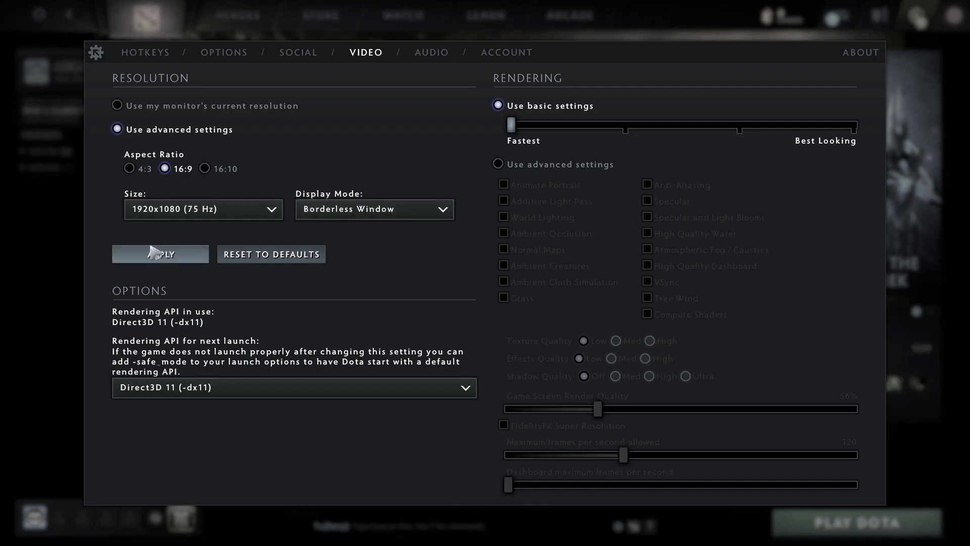
Switch rendering to advanced settings and lower Game Screen Render Quality to 40%
click(499, 165)
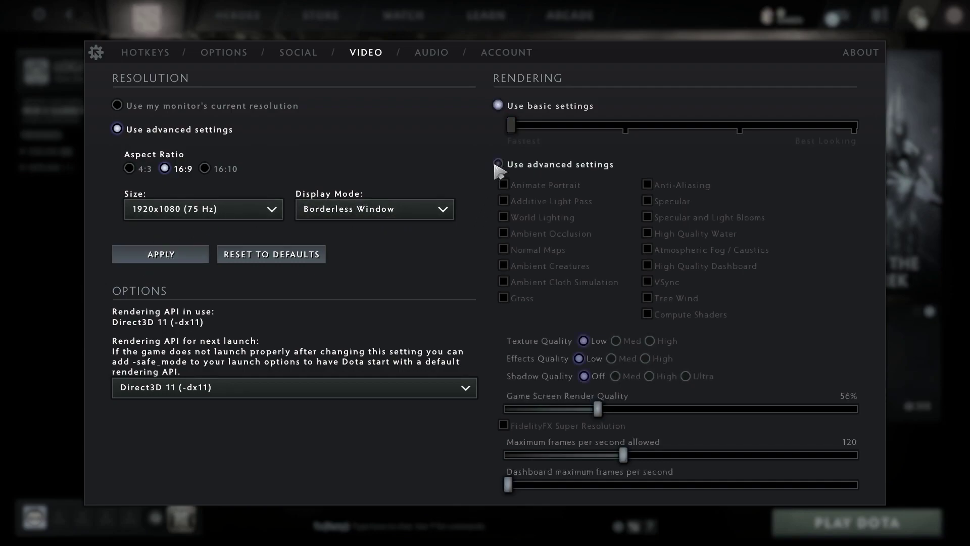
click(498, 166)
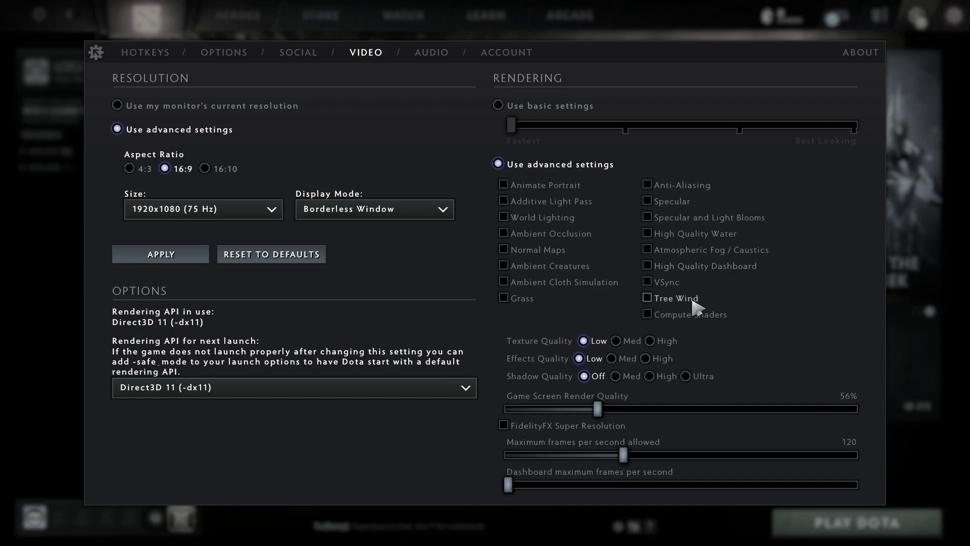
mouse_move(657, 317)
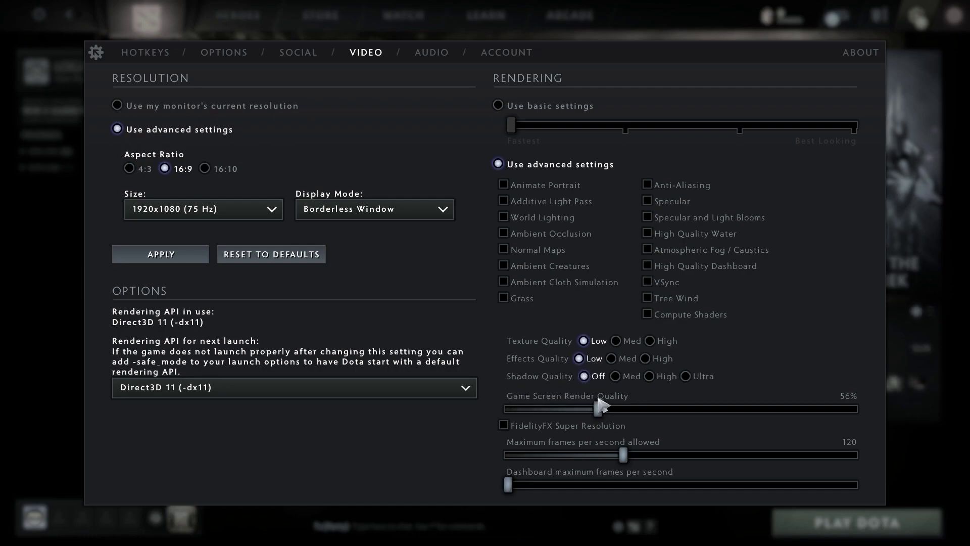
drag(600, 408, 531, 412)
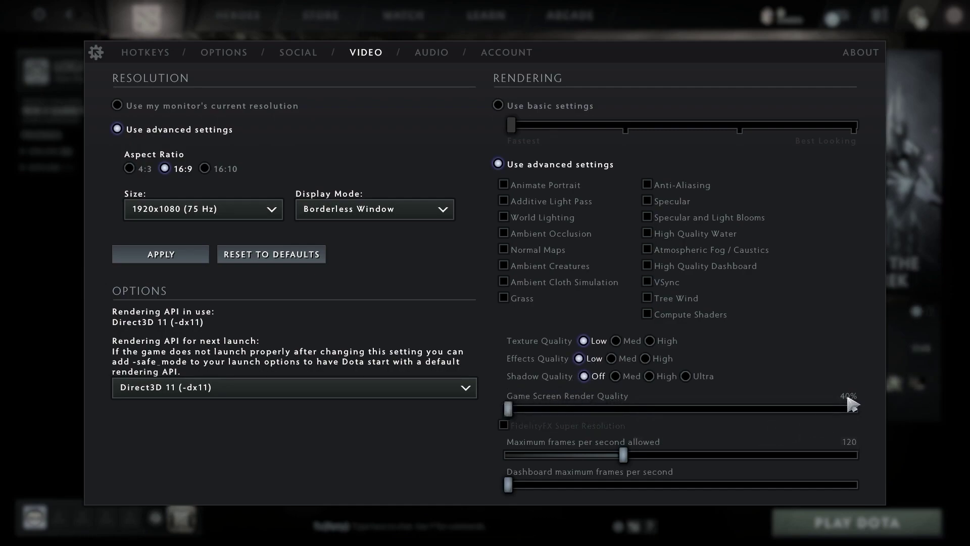
Raise Maximum FPS to 240 and the dashboard FPS cap to its maximum
mouse_move(527, 453)
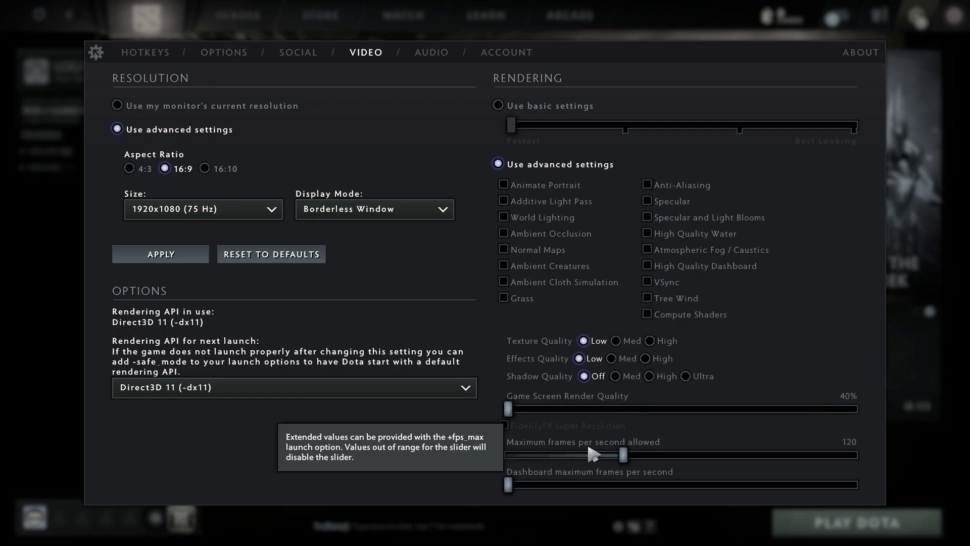
drag(627, 456, 889, 483)
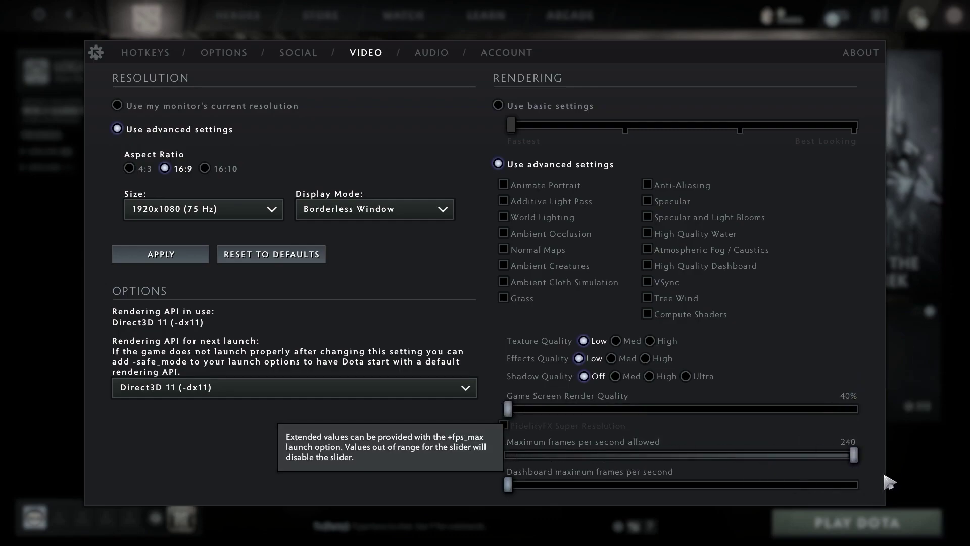
mouse_move(525, 481)
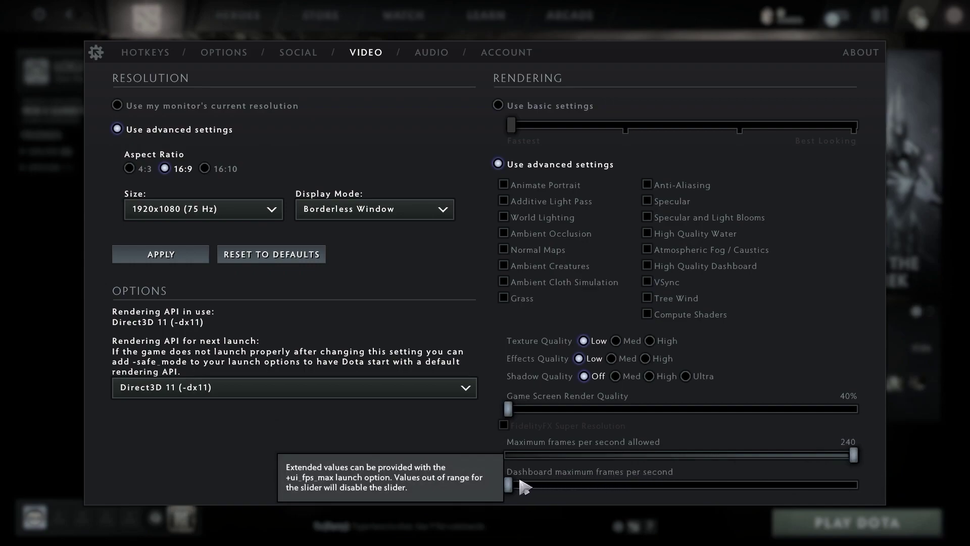
drag(518, 488, 853, 473)
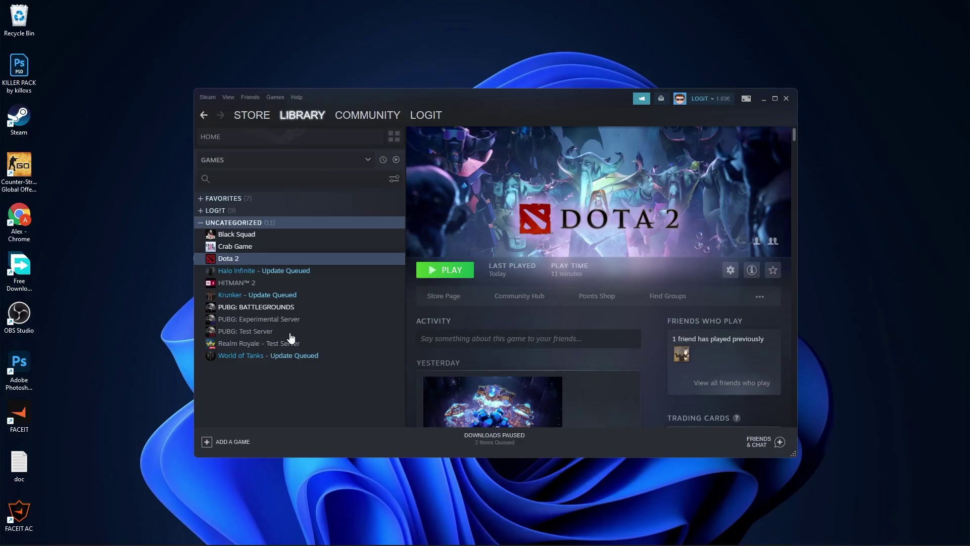
Browse Dota 2's local files from its Steam properties to open the 'dota 2 beta' folder
right_click(237, 263)
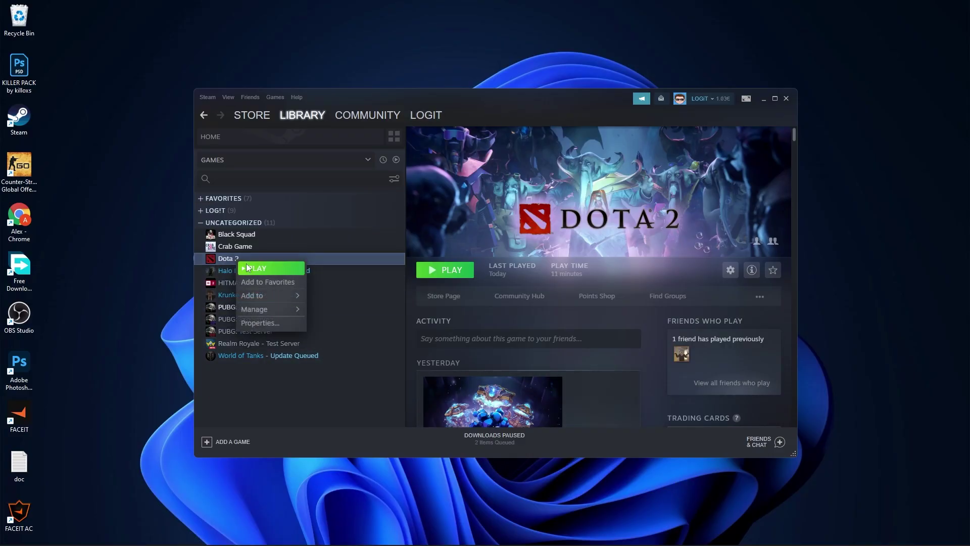
click(259, 322)
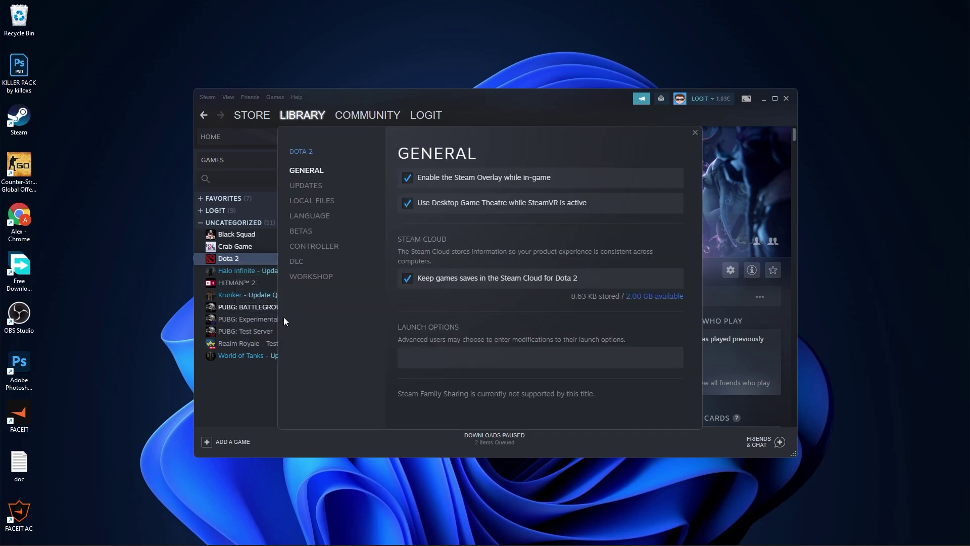
click(327, 204)
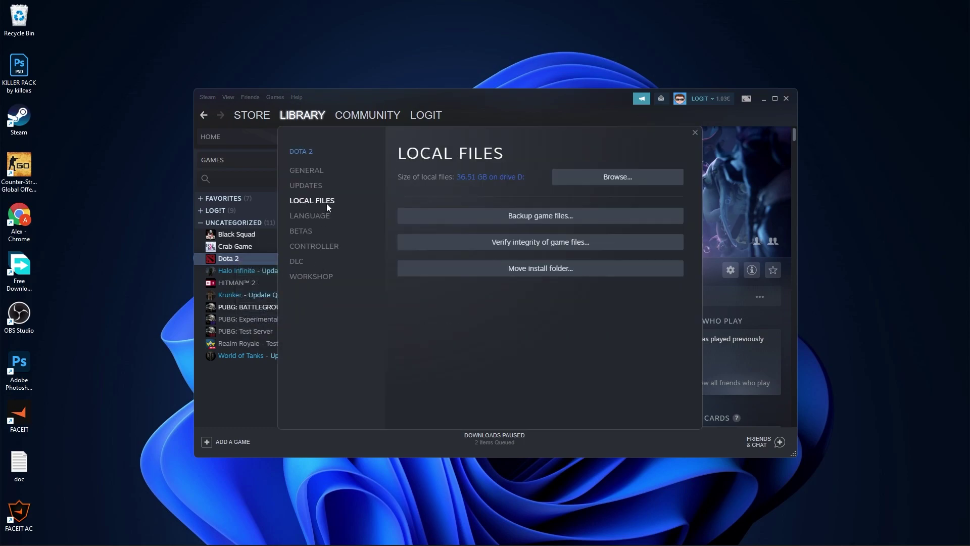
click(618, 177)
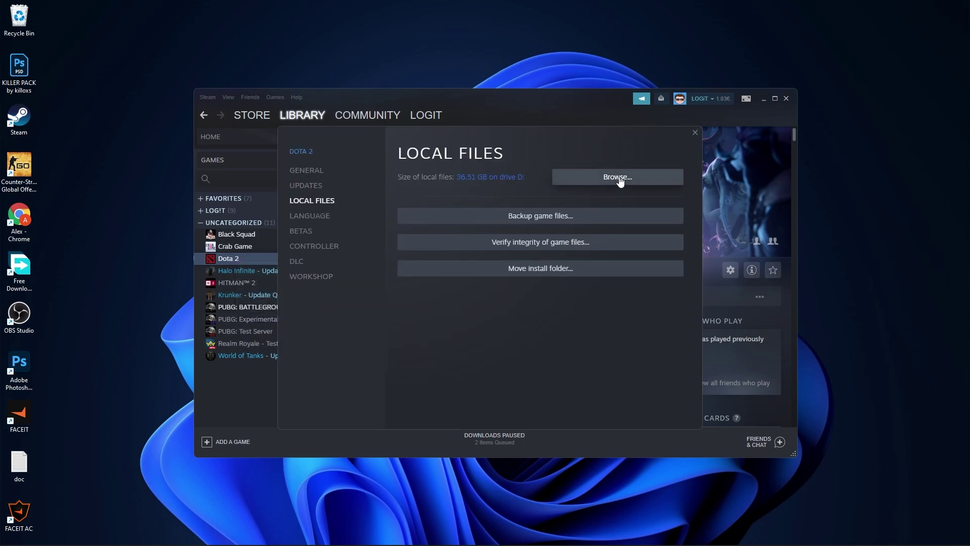
Close Steam's properties and navigate into game\bin\win64 in File Explorer
click(694, 134)
click(763, 98)
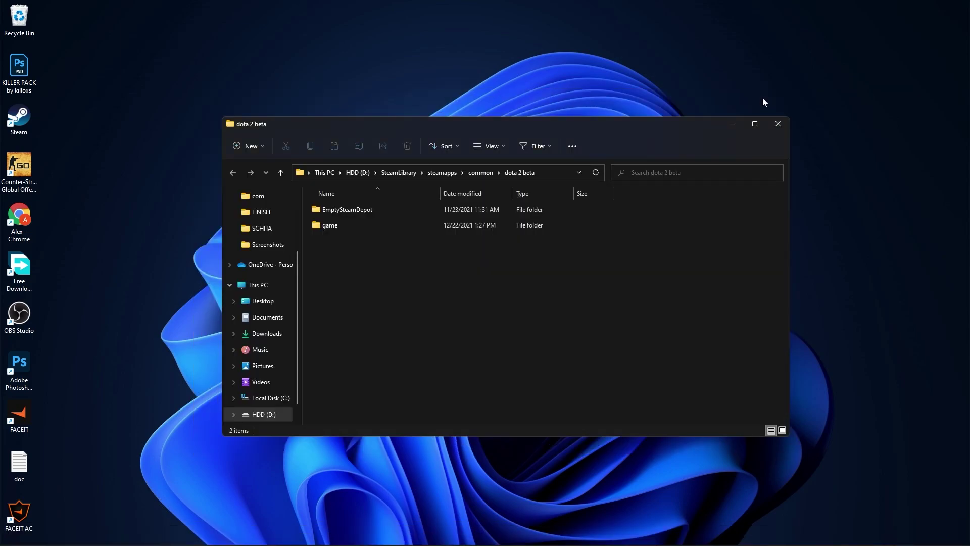
click(336, 227)
double_click(338, 227)
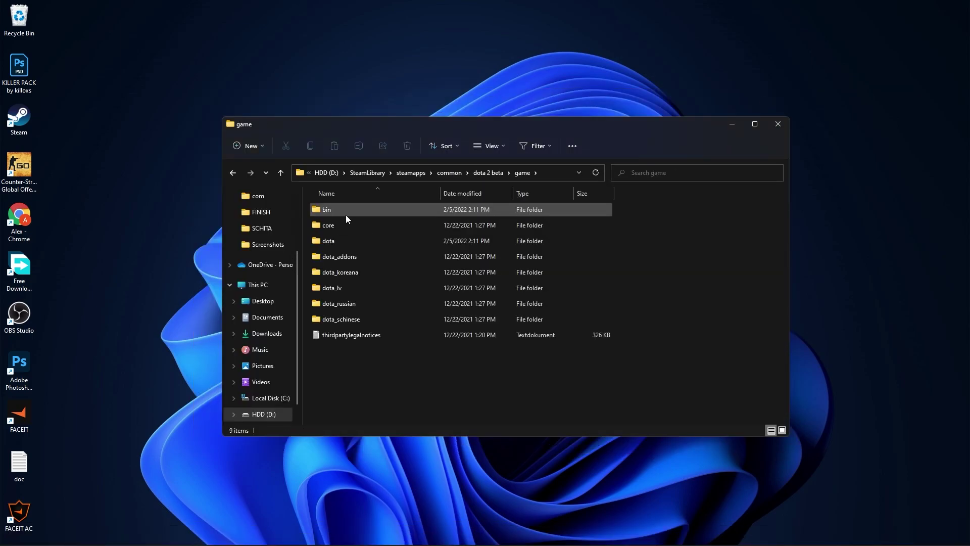
click(339, 211)
double_click(334, 210)
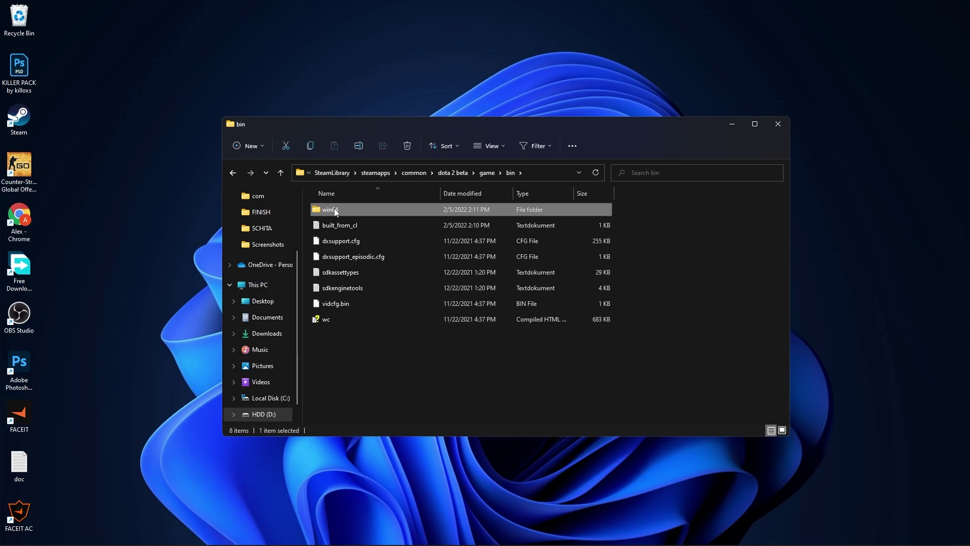
double_click(334, 209)
Bring up the full context menu for the dota2 application
scroll(391, 303, down, 4)
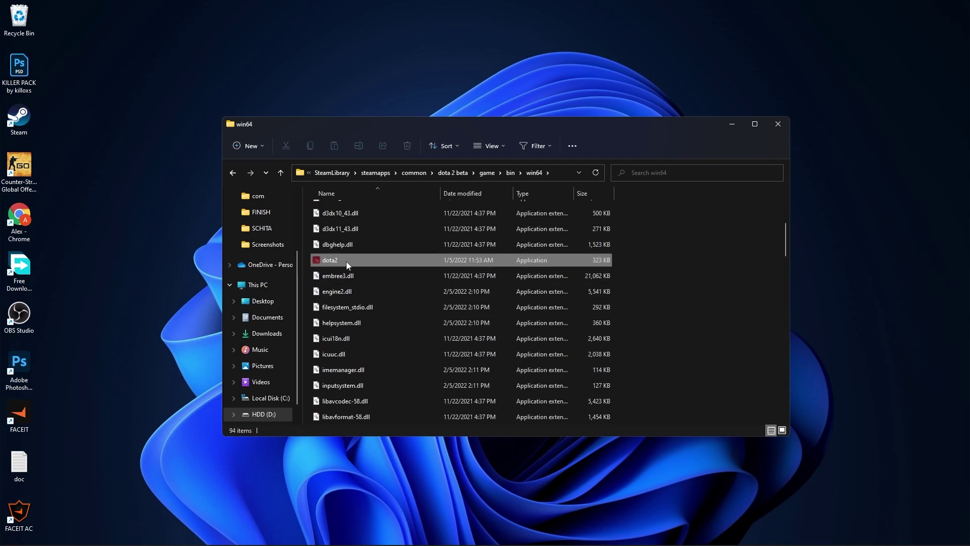
click(344, 261)
right_click(335, 259)
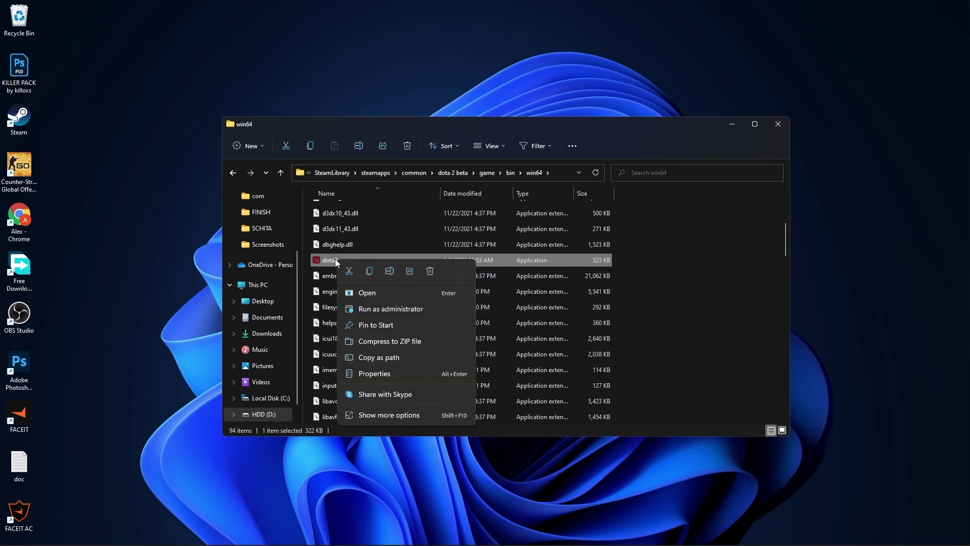
click(389, 414)
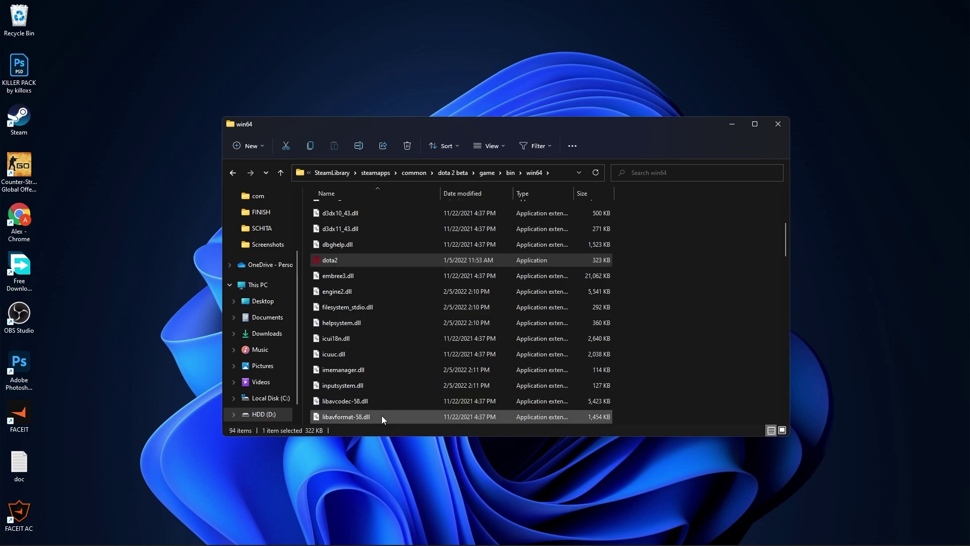
Enable Override high DPI scaling behavior for dota2 in its Compatibility properties and apply
click(368, 492)
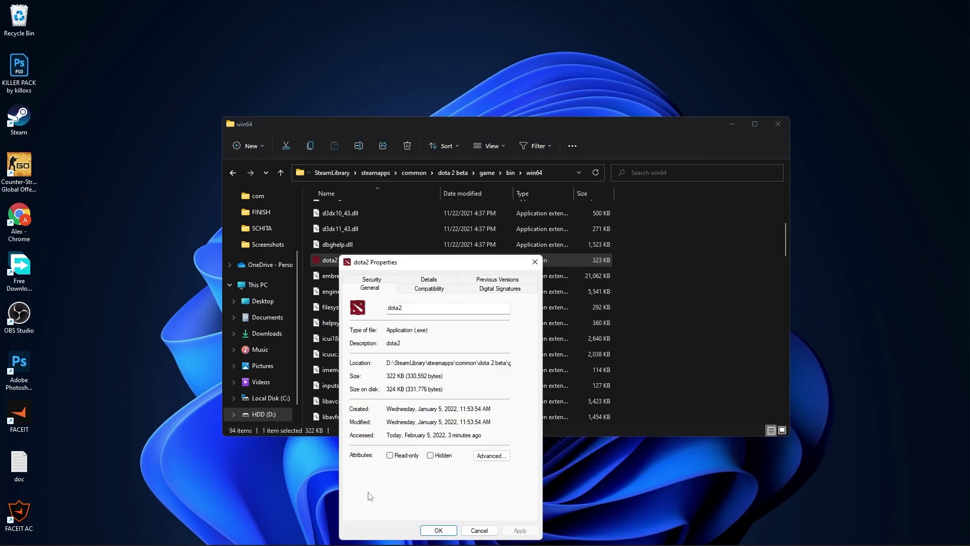
click(429, 289)
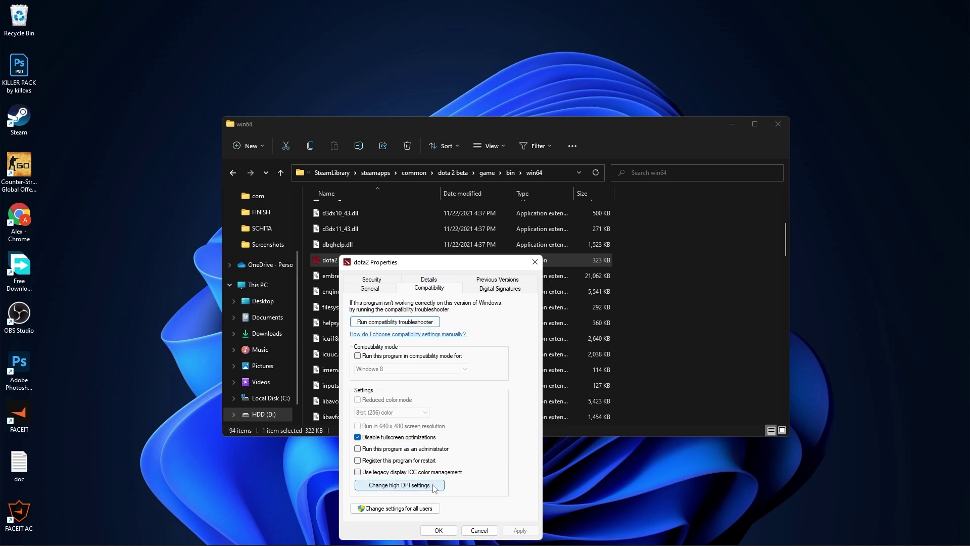
click(387, 486)
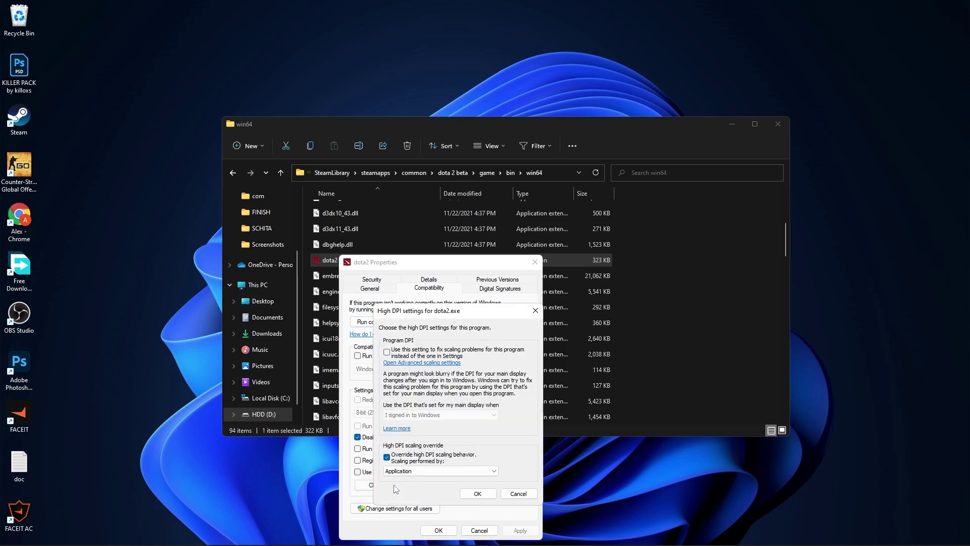
click(387, 456)
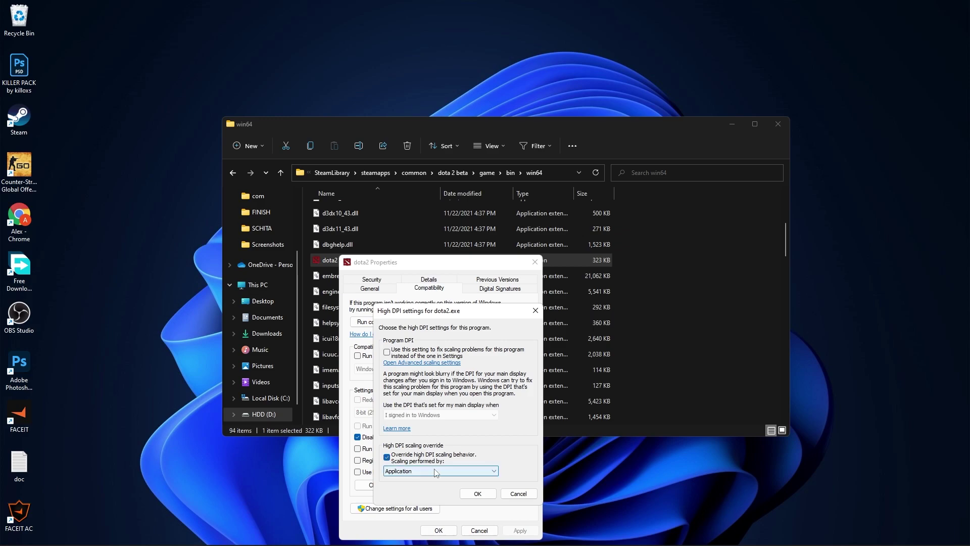
click(476, 495)
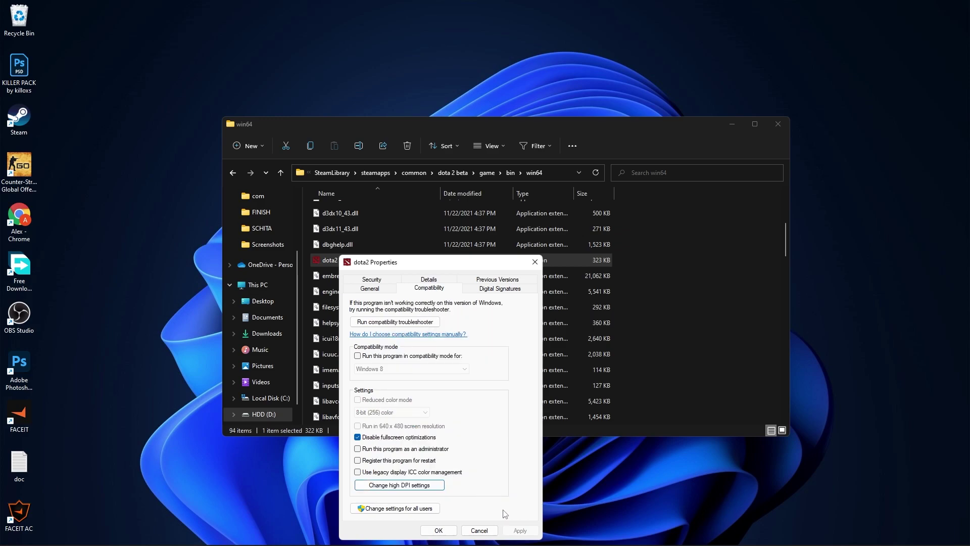
click(439, 530)
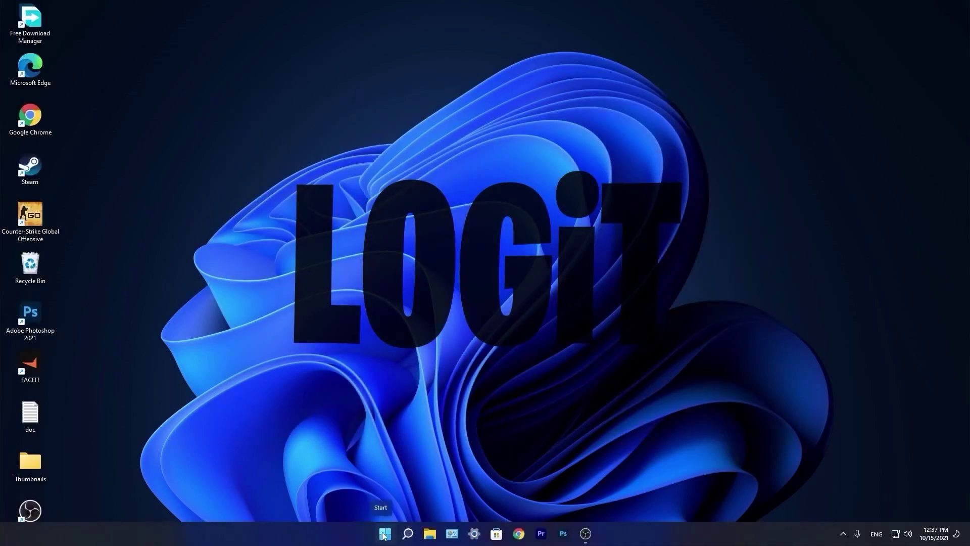
Launch Windows Settings from the Start menu and go to the System page
click(384, 535)
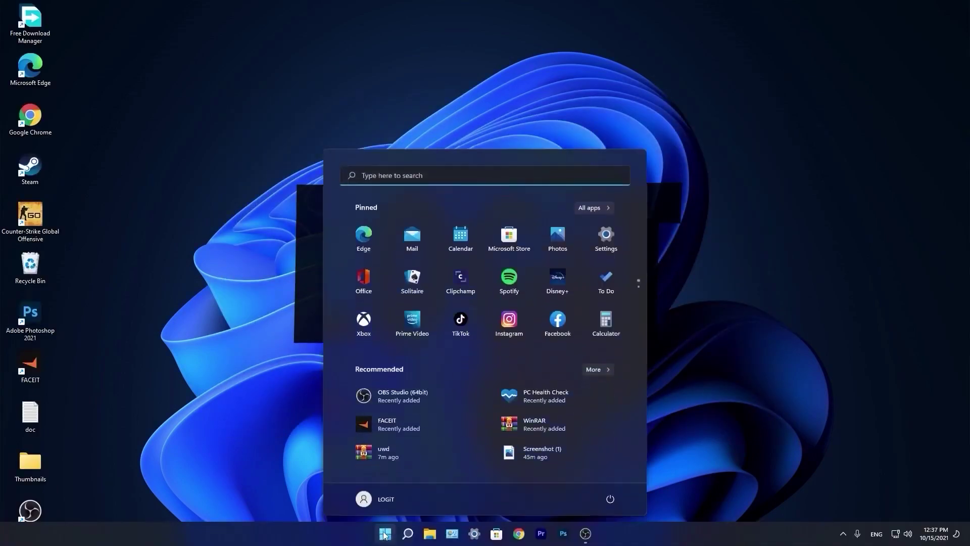
click(605, 240)
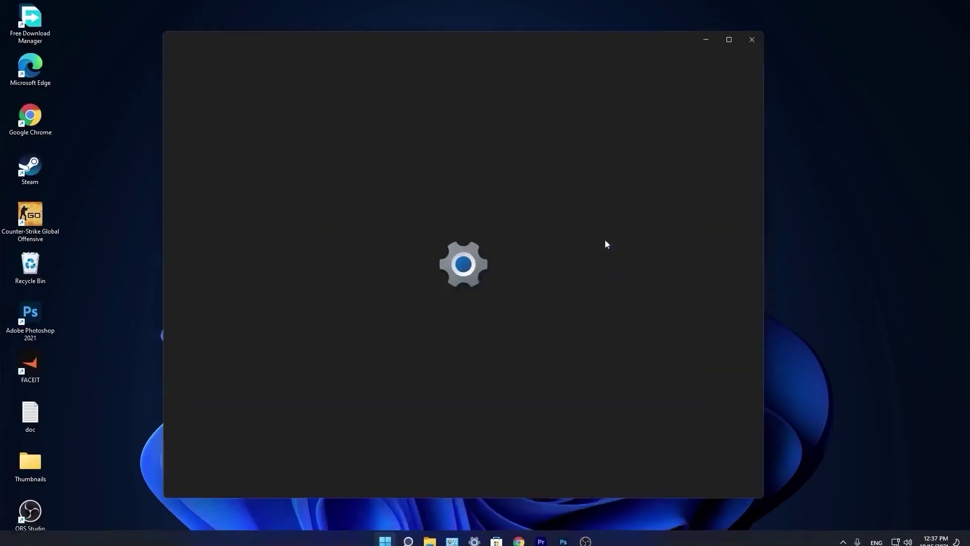
click(194, 341)
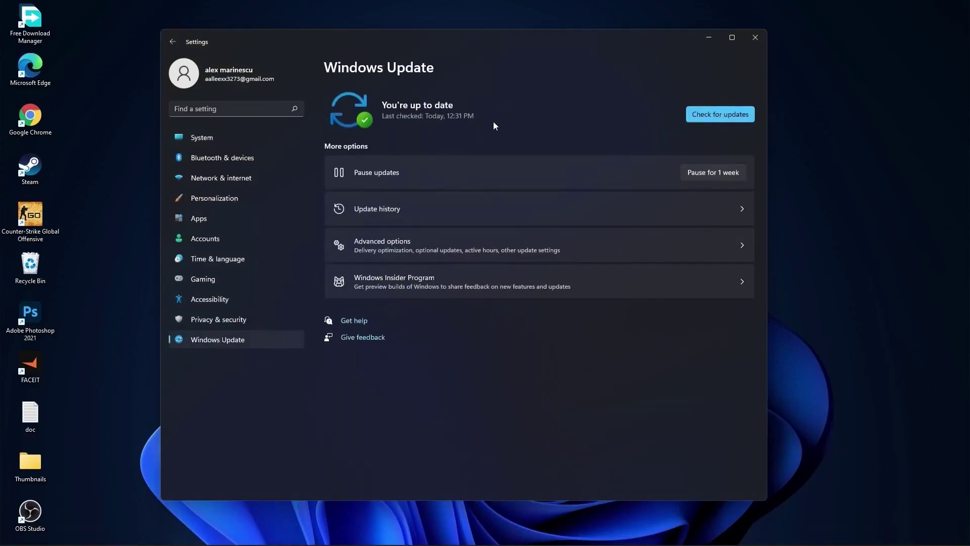
click(223, 137)
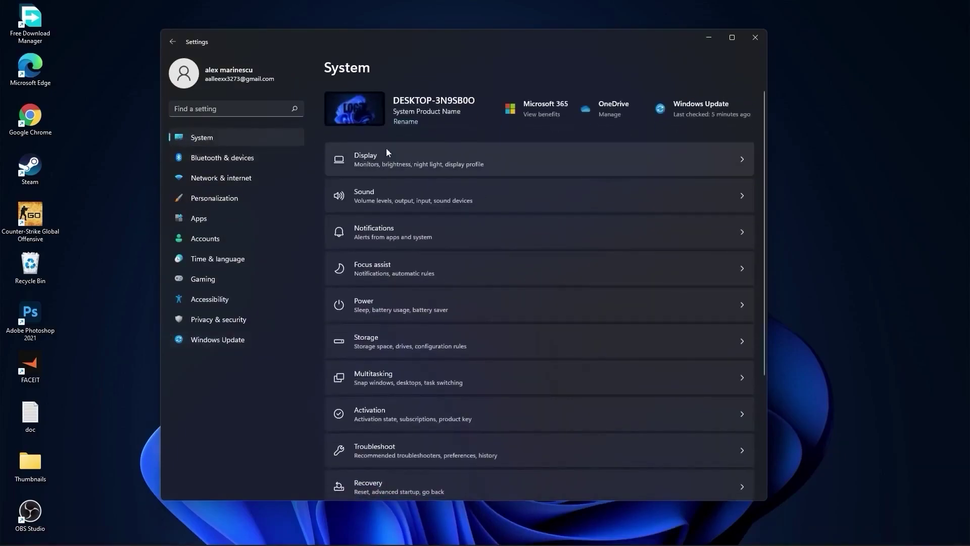
Keep the display refresh rate at 74.97 Hz in Advanced display, then return to System
click(380, 157)
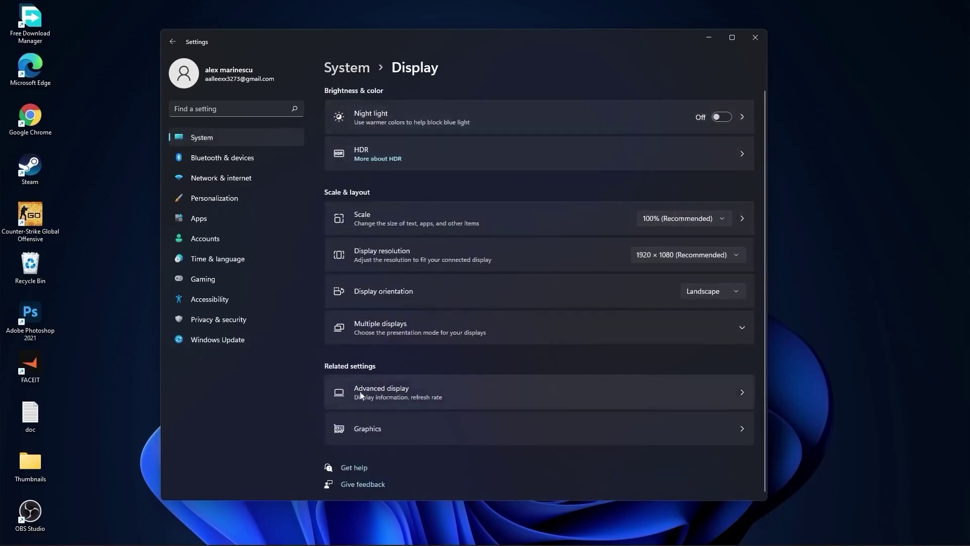
click(383, 392)
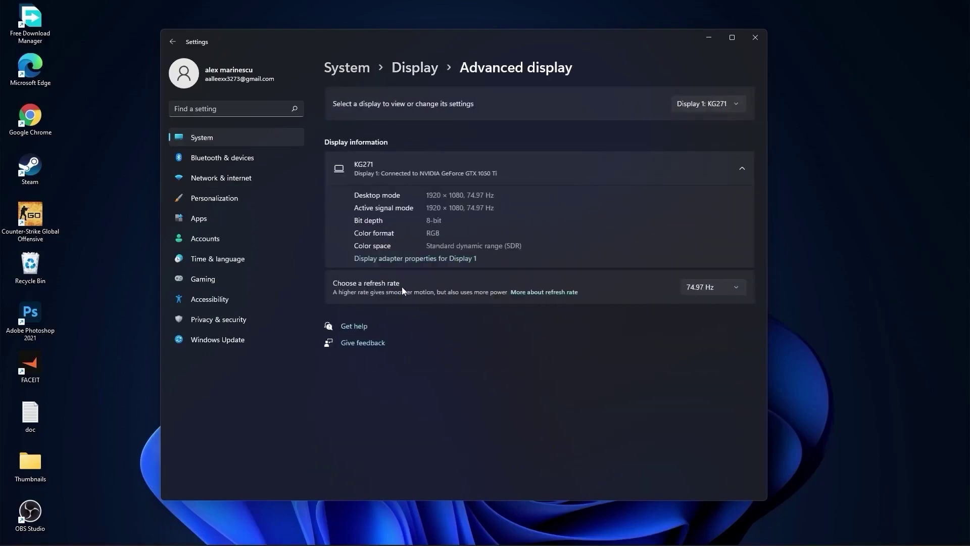
click(698, 287)
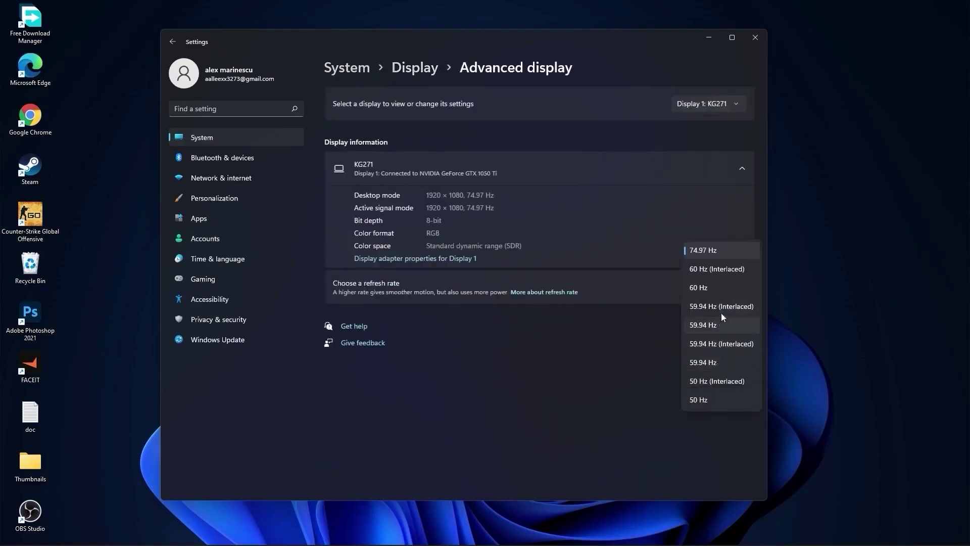
click(701, 250)
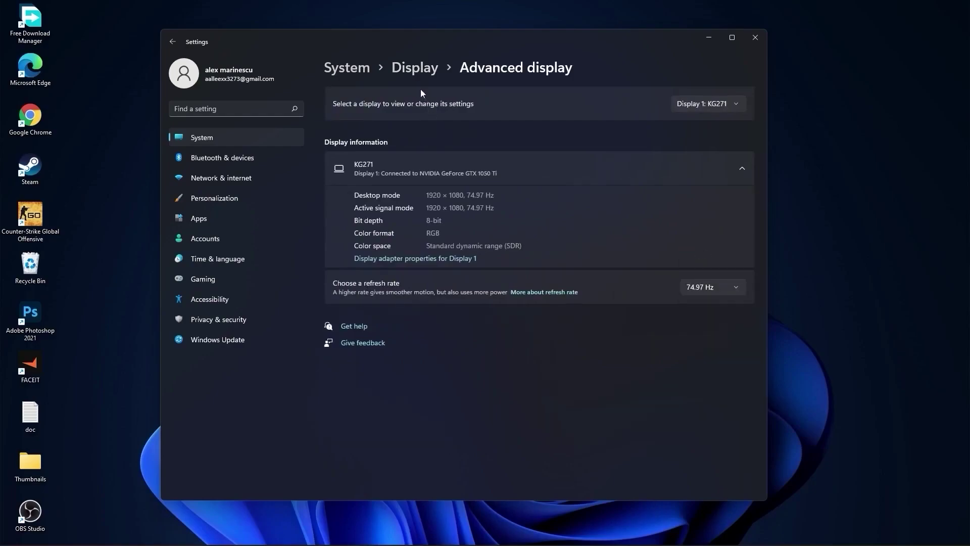
click(341, 70)
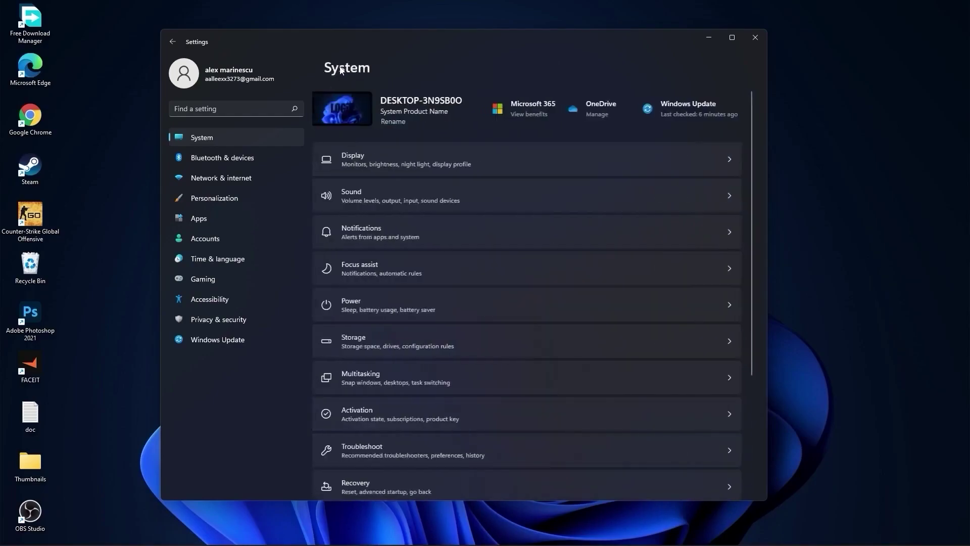
Check Notifications, then set Focus assist to Off
click(375, 234)
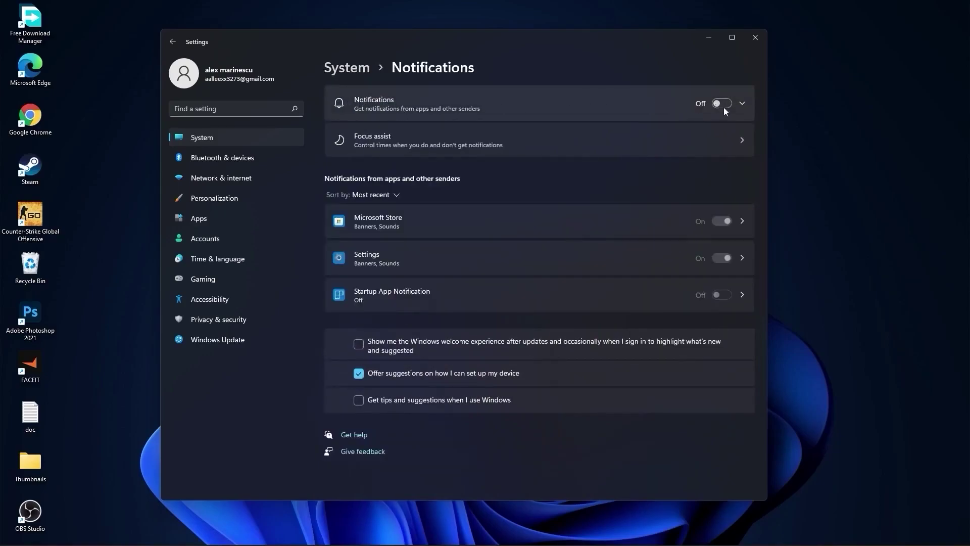
click(347, 70)
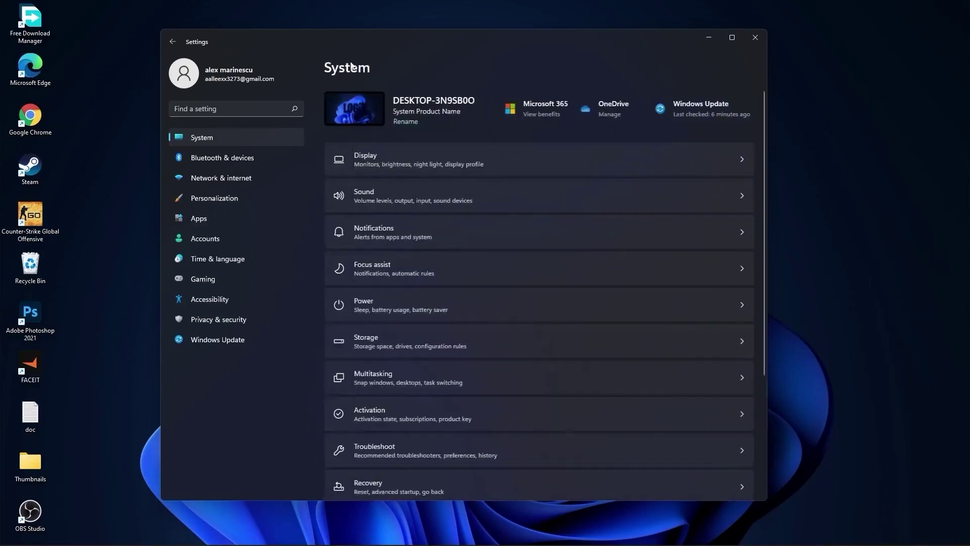
click(369, 265)
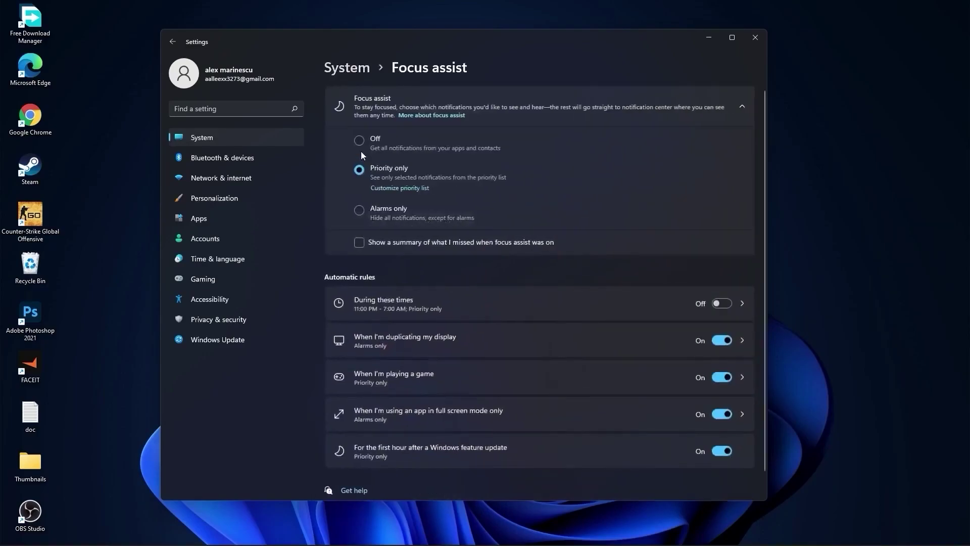
click(360, 141)
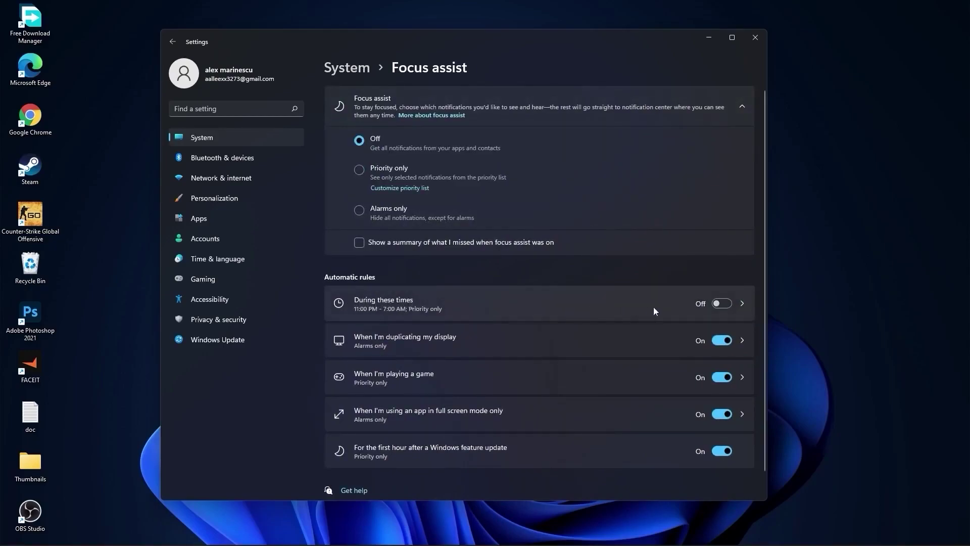
Check the power mode choices on the System > Power page
click(355, 70)
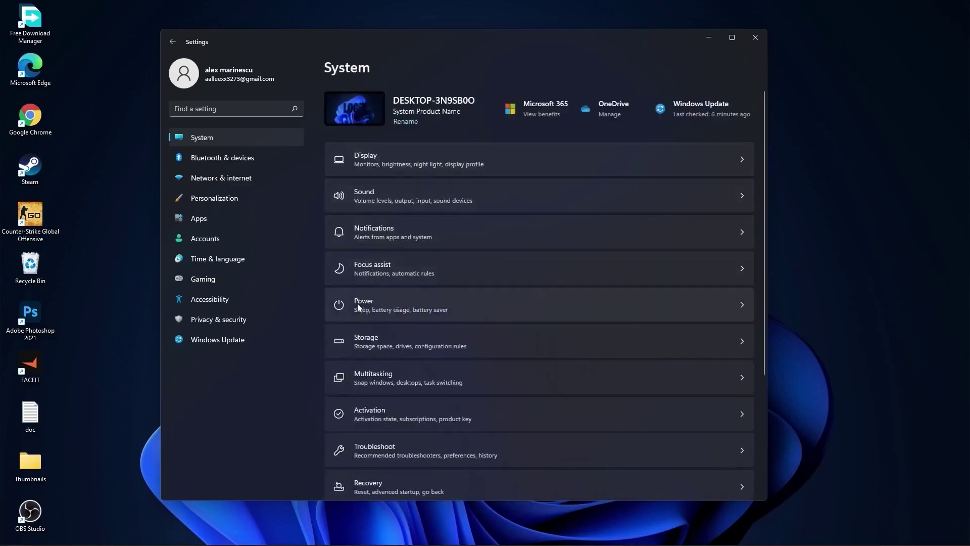
click(375, 307)
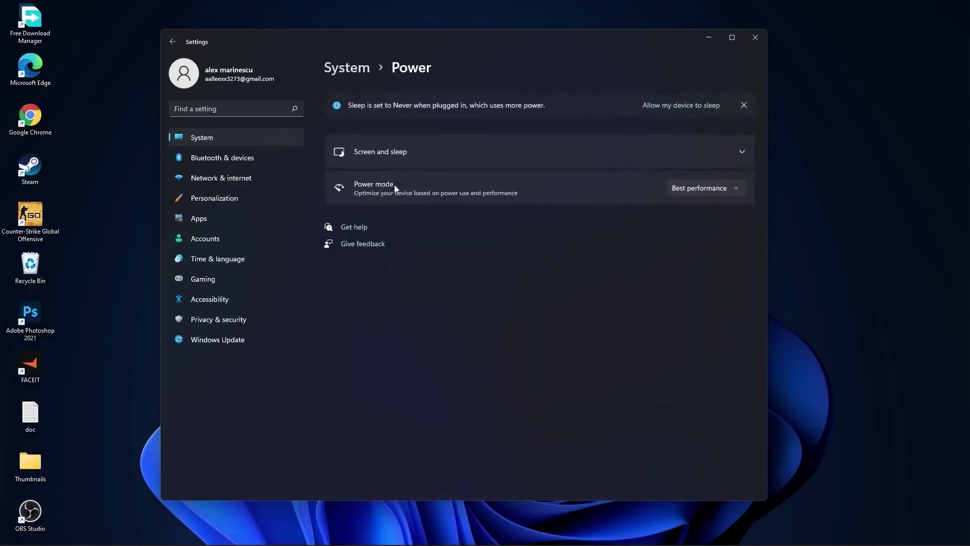
click(696, 189)
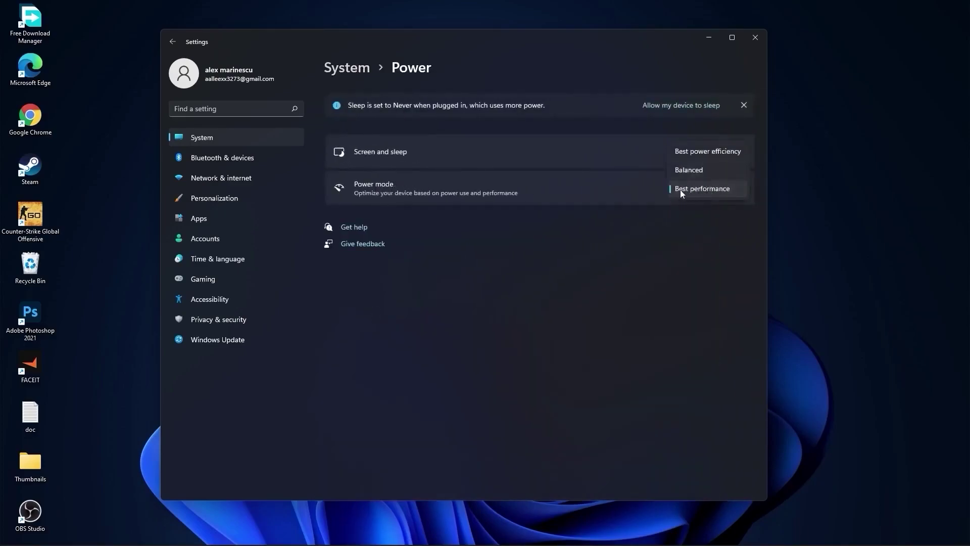
Keep Best performance power mode, then open Storage's cleanup recommendations
click(689, 190)
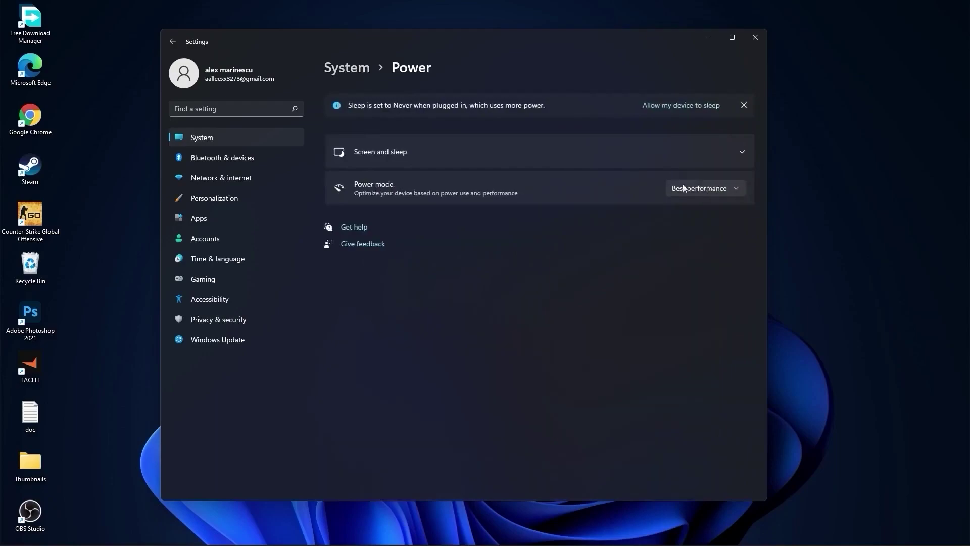
click(347, 67)
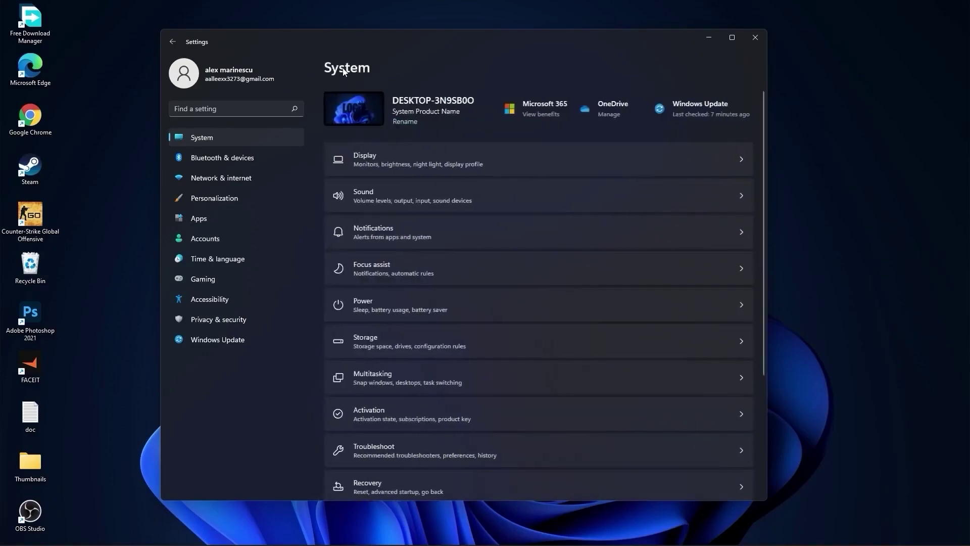
click(374, 342)
scroll(374, 343, down, 3)
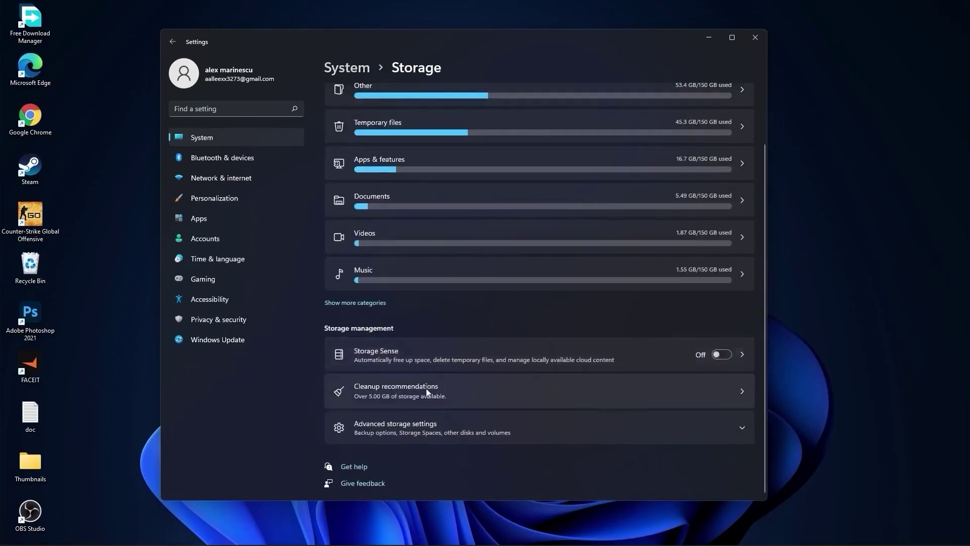
click(395, 388)
Permanently clean up 45.3 GB of Downloads and previous Windows installations
click(361, 145)
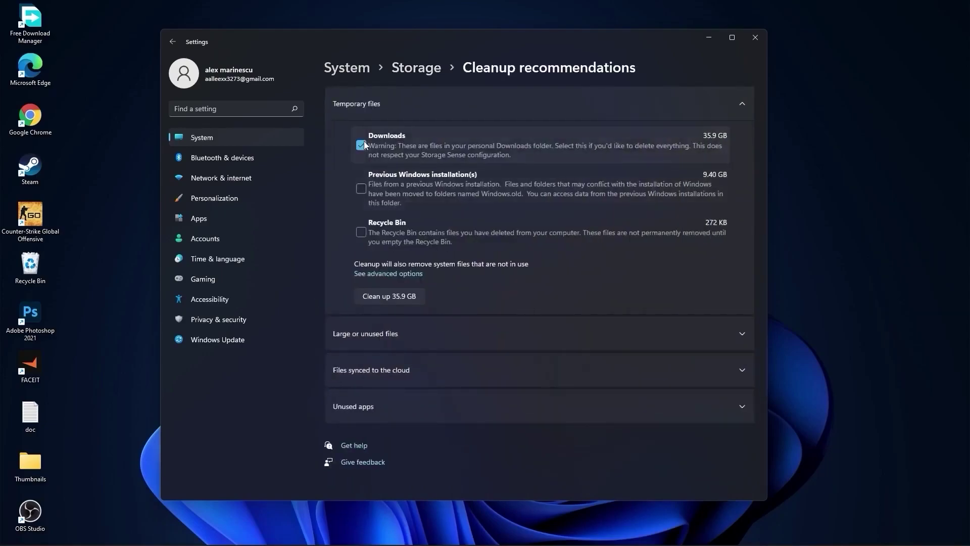
click(362, 188)
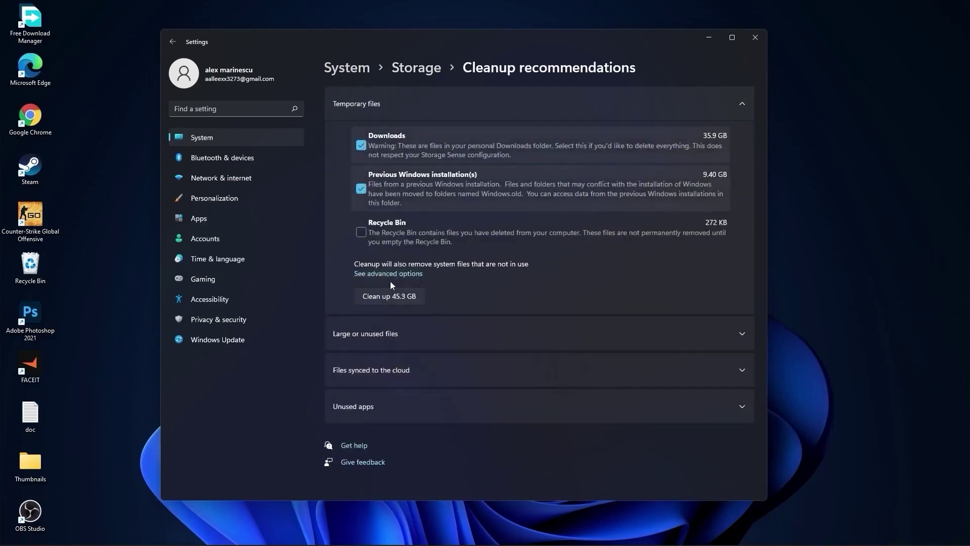
click(386, 295)
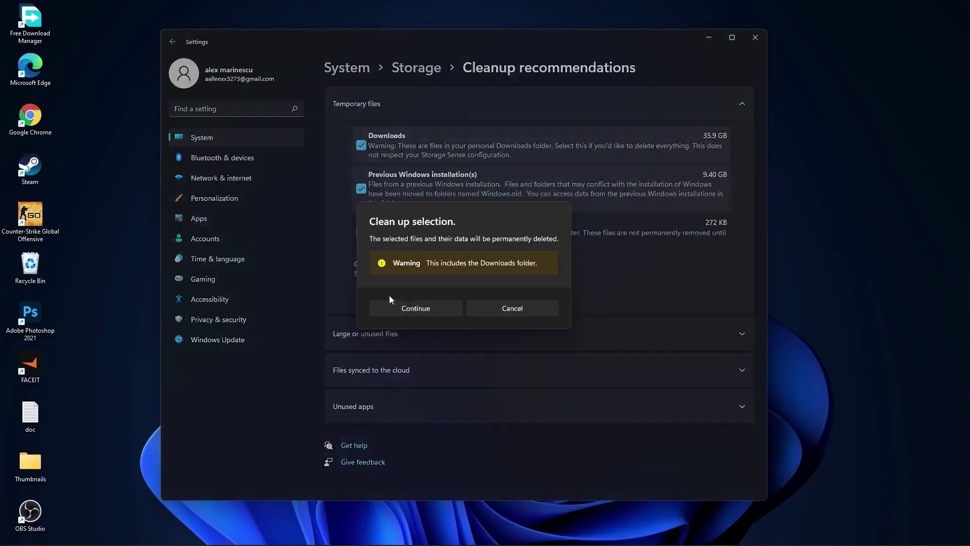
click(415, 308)
Review the Multitasking snap settings and confirm Remote Desktop is off
click(346, 71)
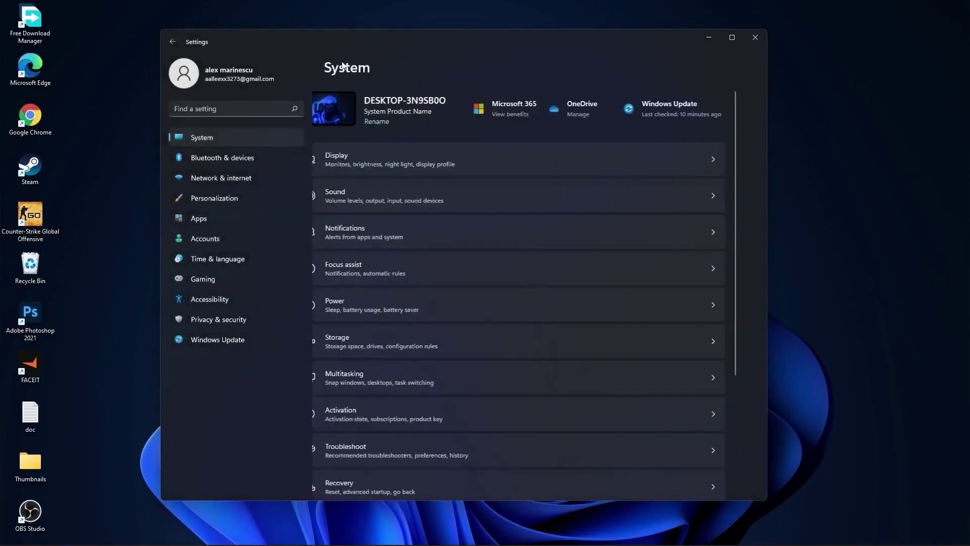
click(387, 375)
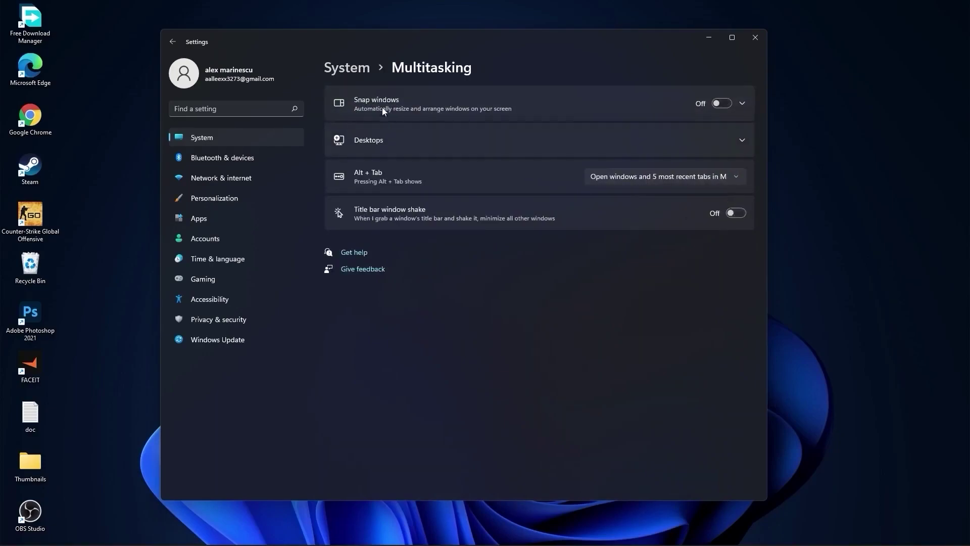
click(349, 75)
scroll(524, 340, down, 3)
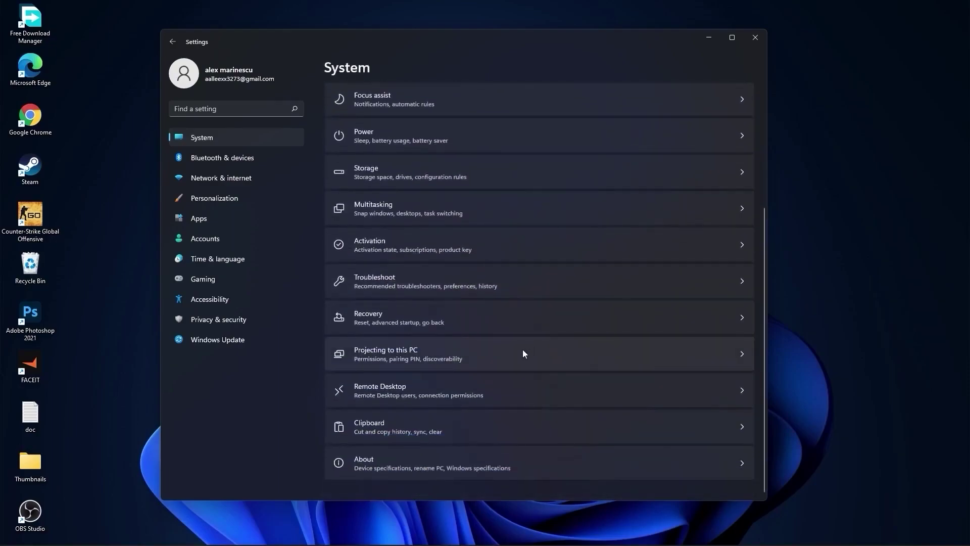
click(385, 388)
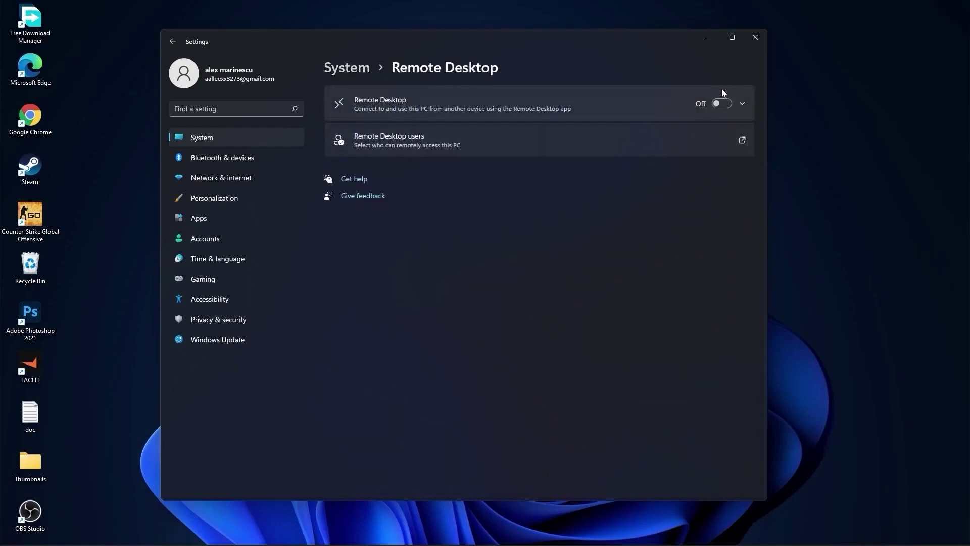
click(348, 70)
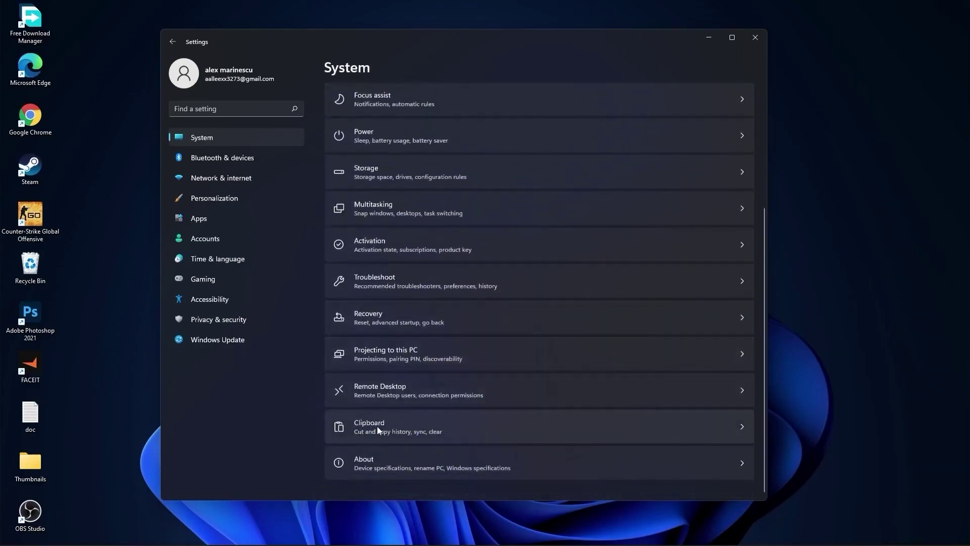
Confirm Clipboard history is off, then go to Personalization
click(377, 426)
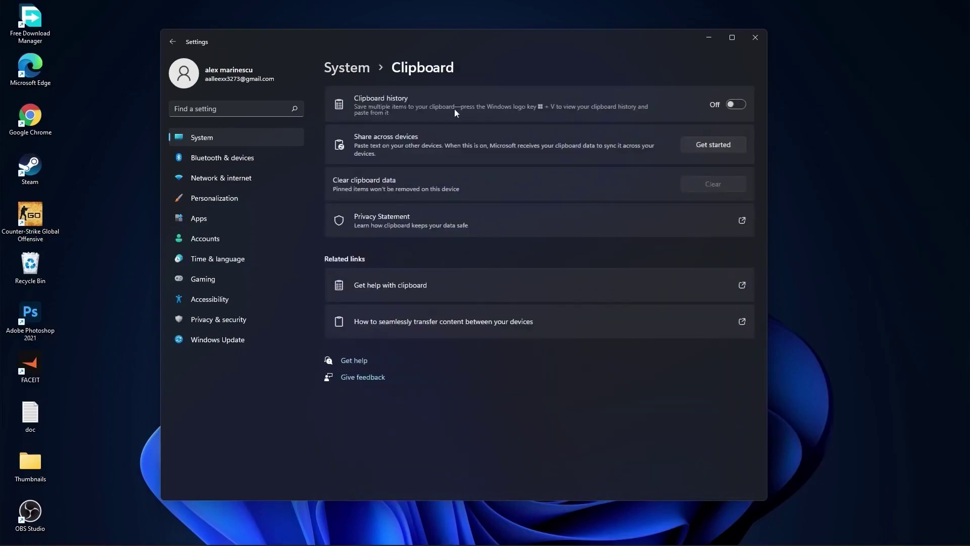
click(352, 69)
click(203, 201)
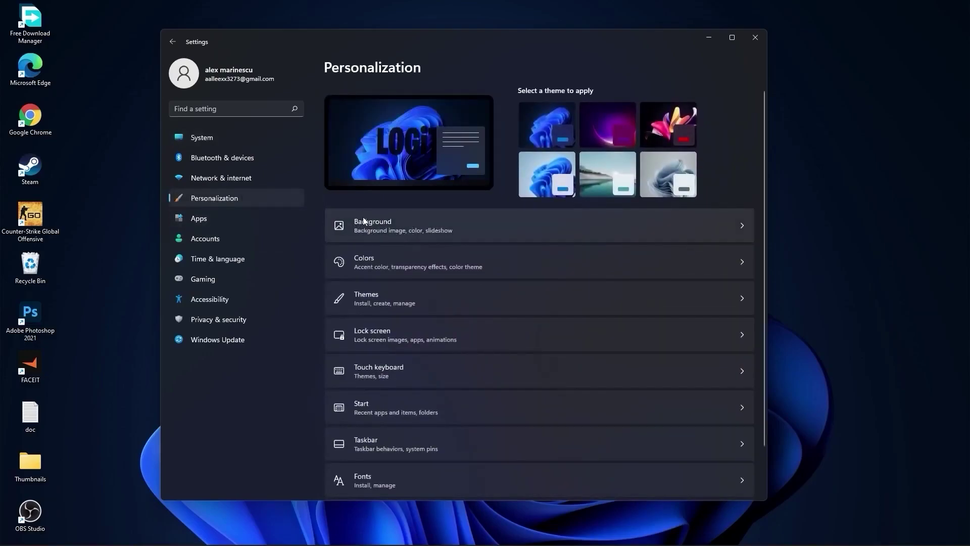
Review the desktop background type and leave it on Picture
click(379, 223)
click(700, 209)
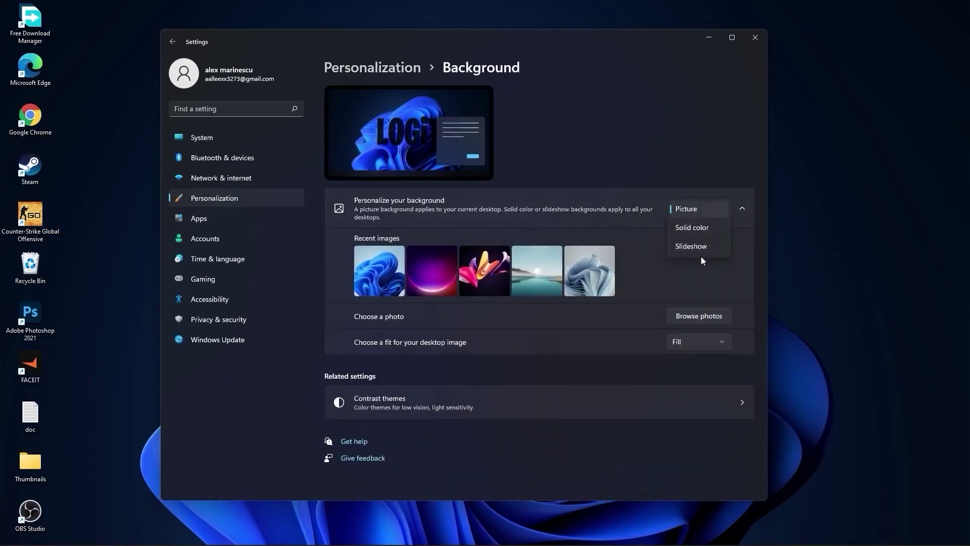
click(271, 225)
Browse the 73 installed apps in Apps & features and view Adobe Photoshop 2021's options
click(213, 222)
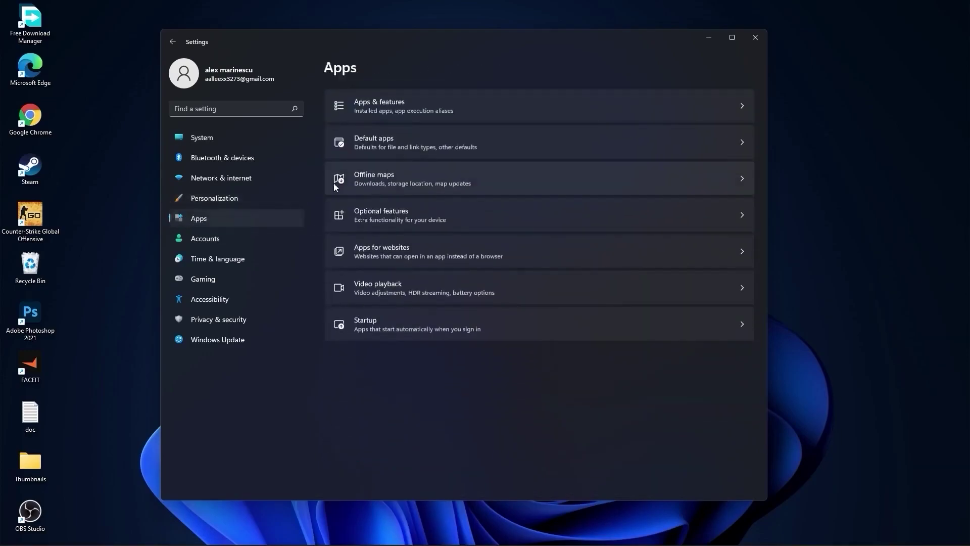
click(402, 106)
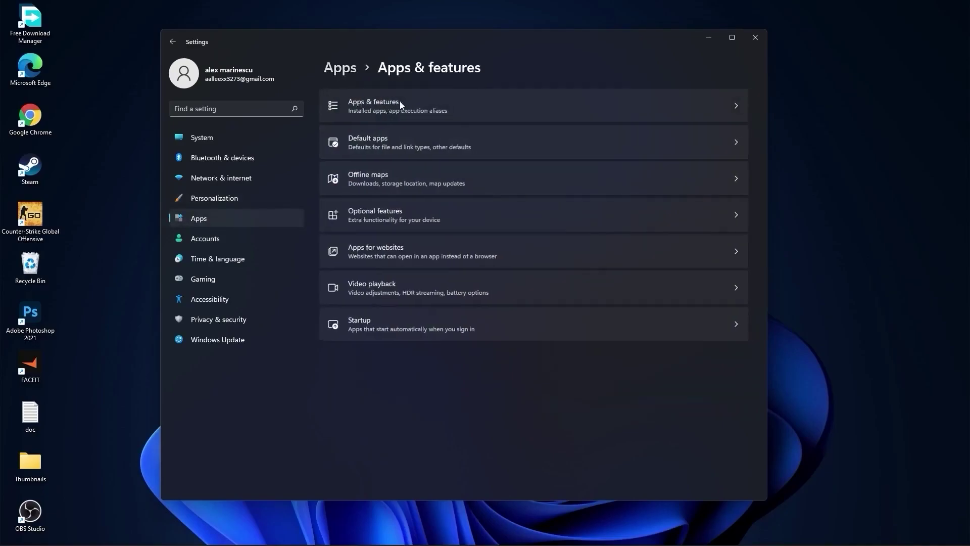
scroll(561, 355, down, 5)
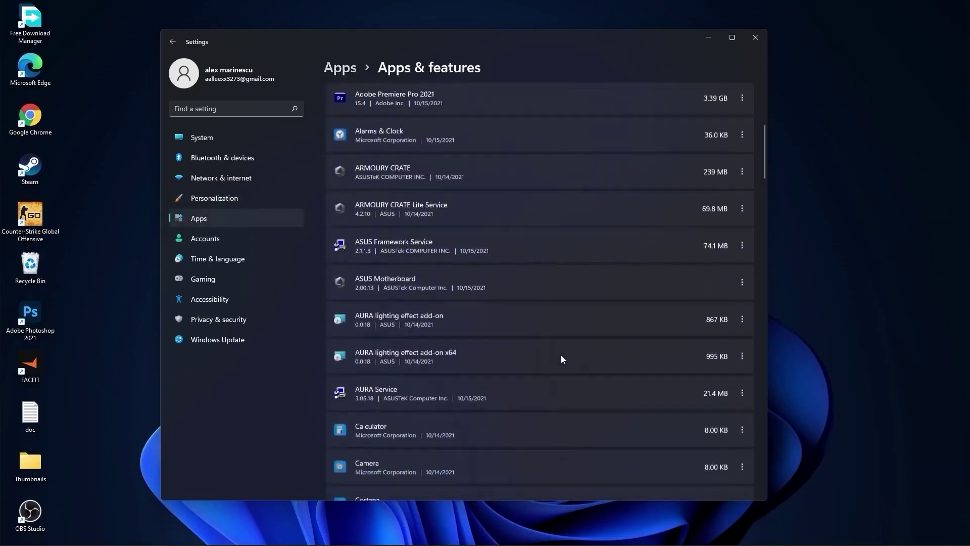
scroll(561, 355, up, 5)
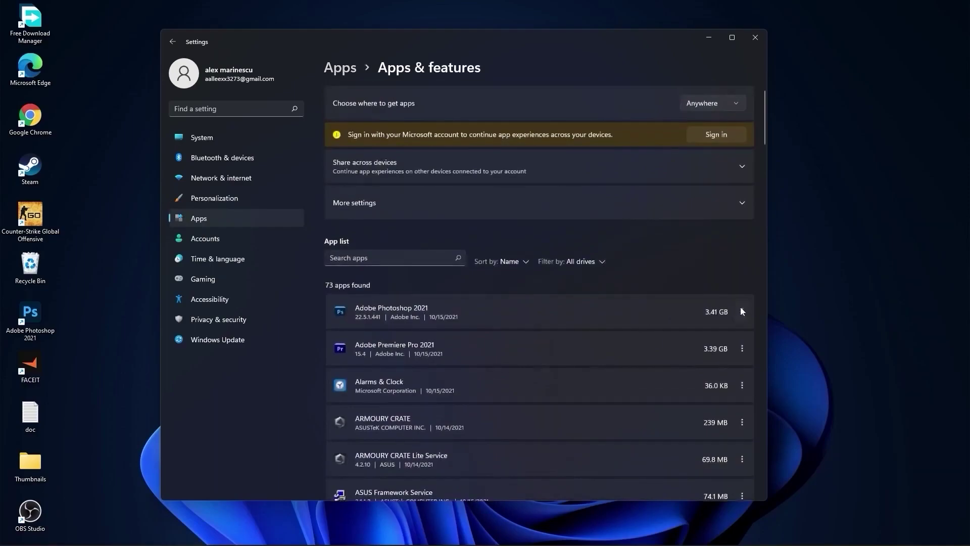
click(741, 312)
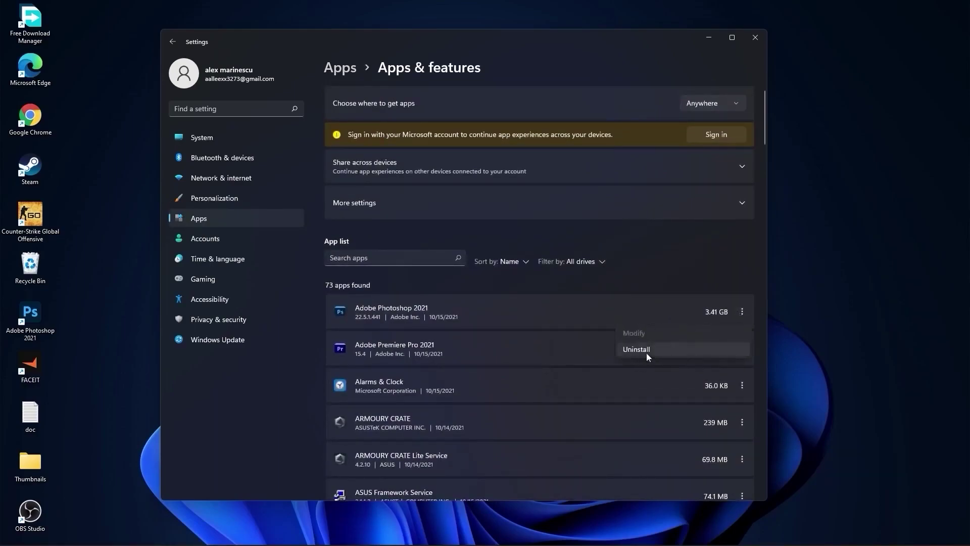
Stop the controller button from opening Xbox Game Bar
click(202, 279)
click(203, 279)
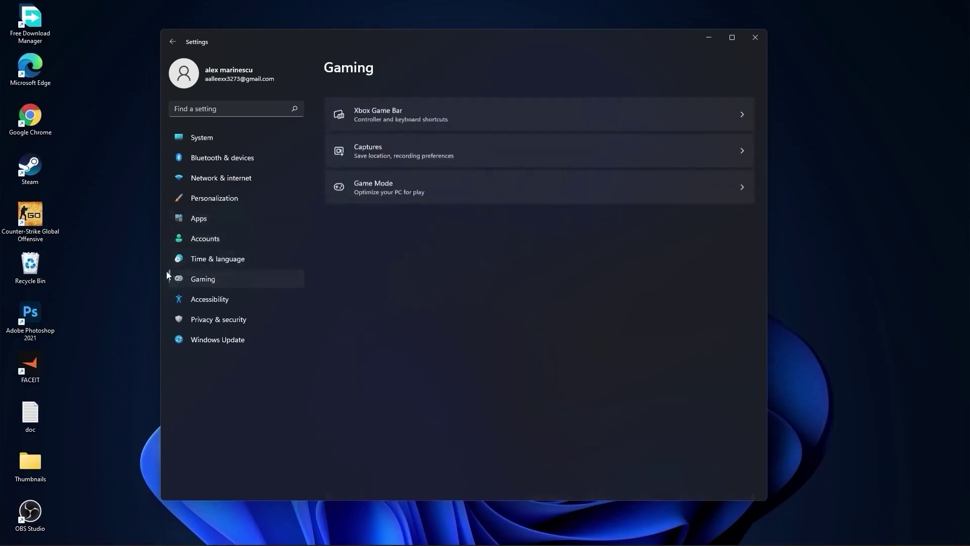
click(412, 103)
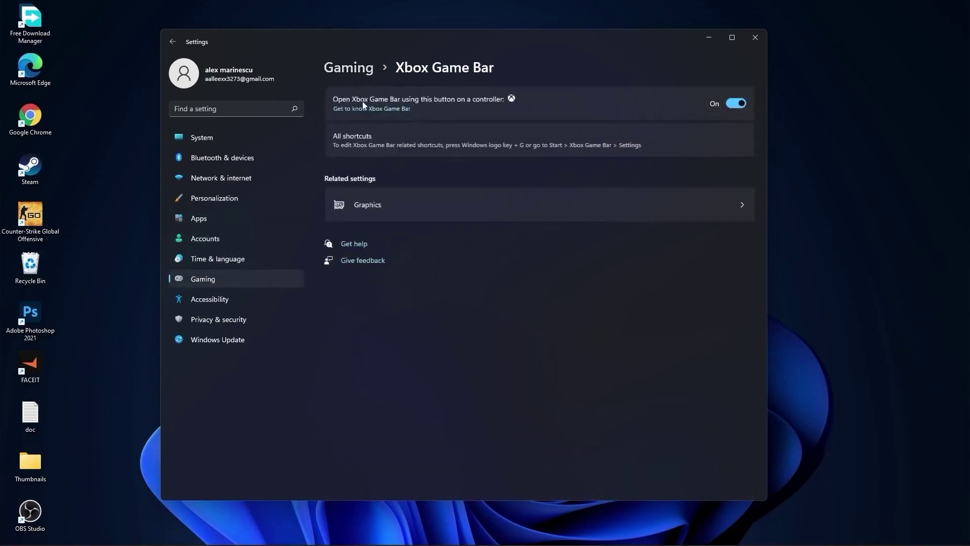
click(736, 103)
click(357, 68)
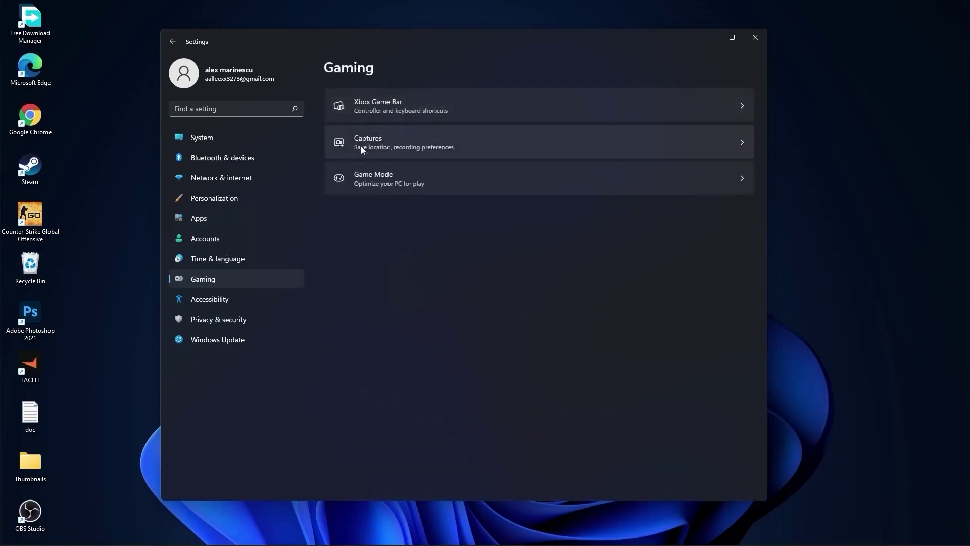
Turn off Record what happened, Capture audio and Capture mouse cursor in Captures
click(380, 140)
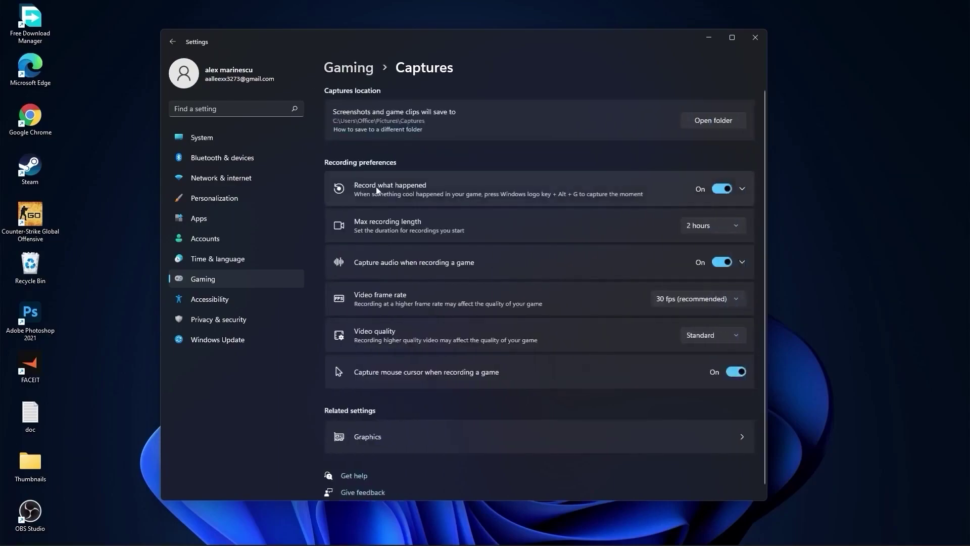
click(722, 188)
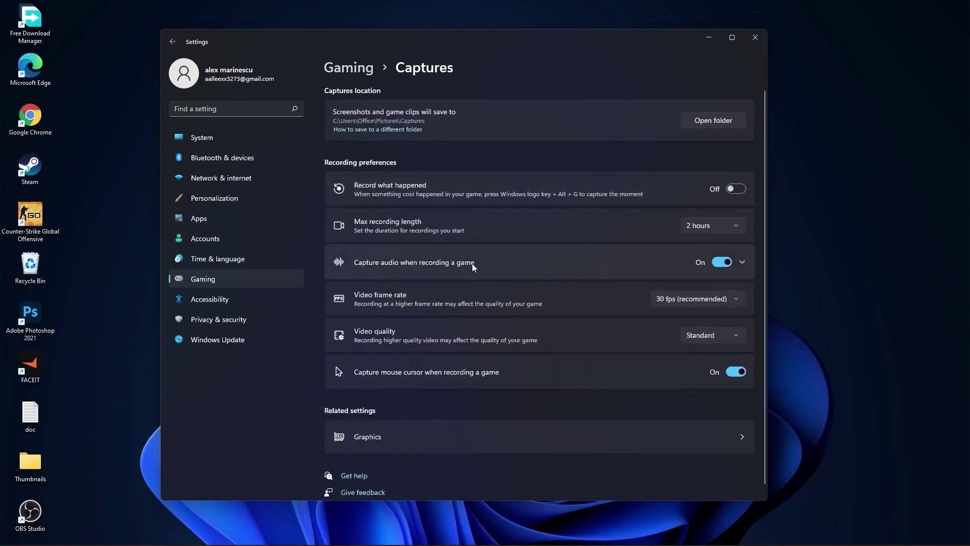
click(722, 262)
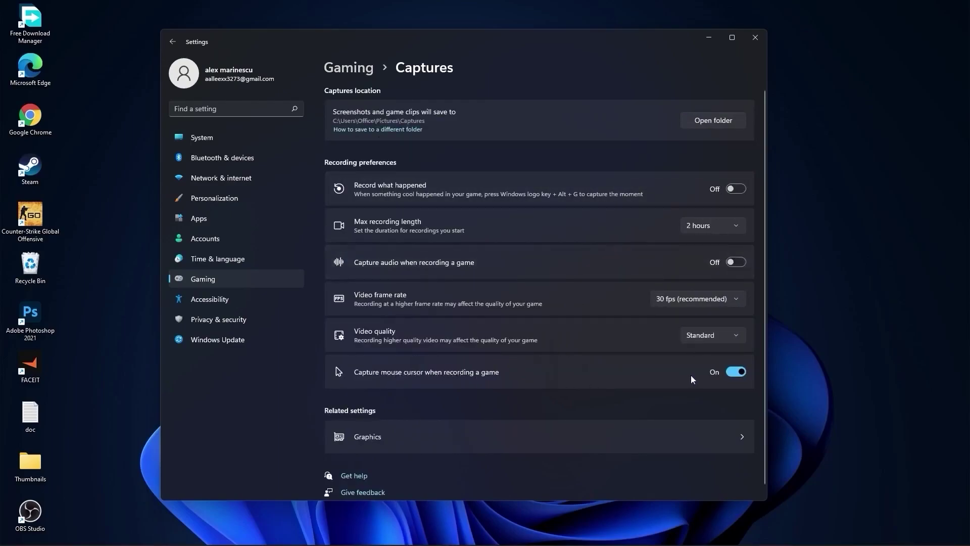
click(733, 372)
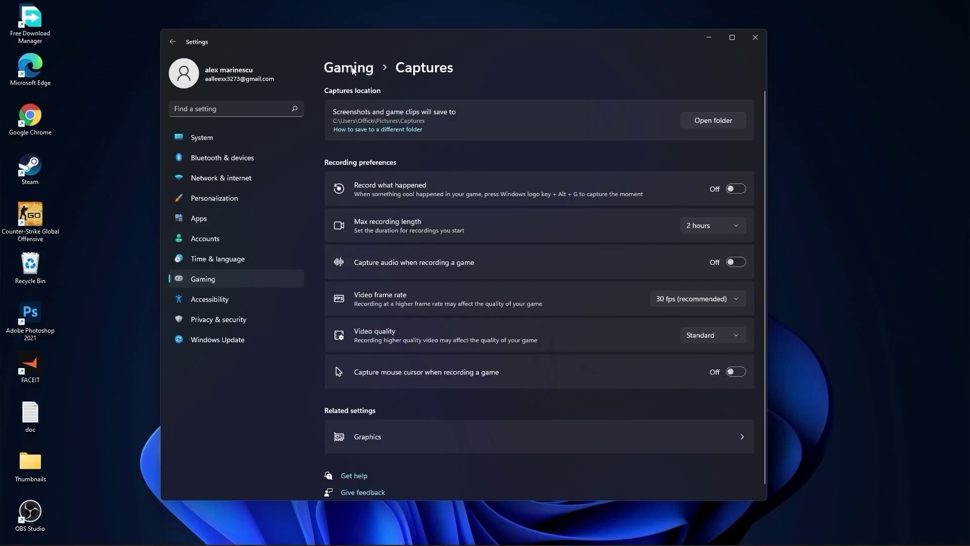
Check that Game Mode is On, then move to Privacy & security
click(353, 71)
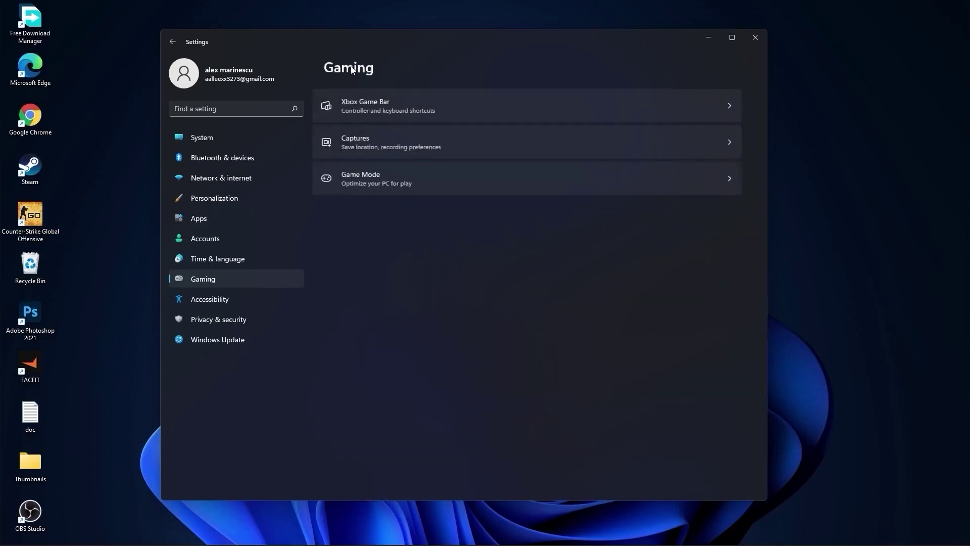
click(362, 177)
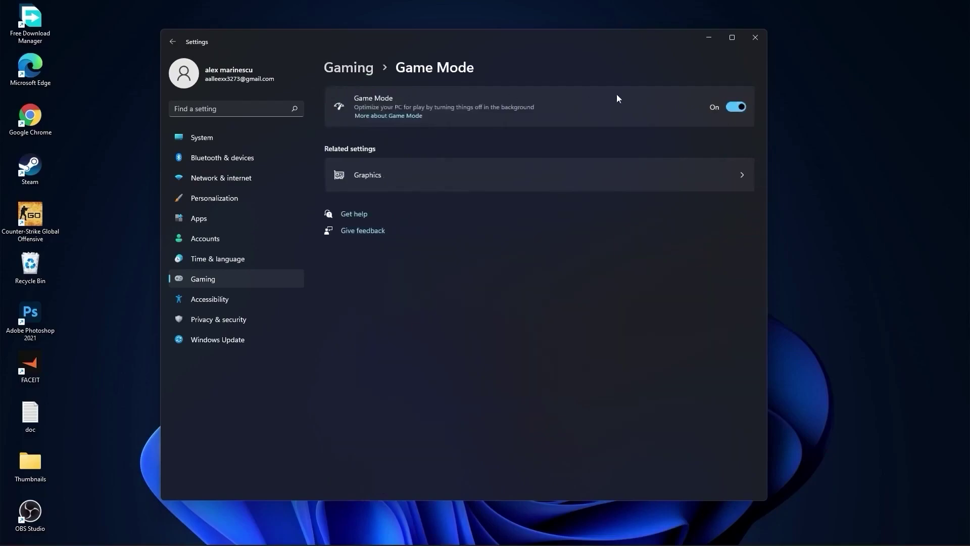
click(285, 326)
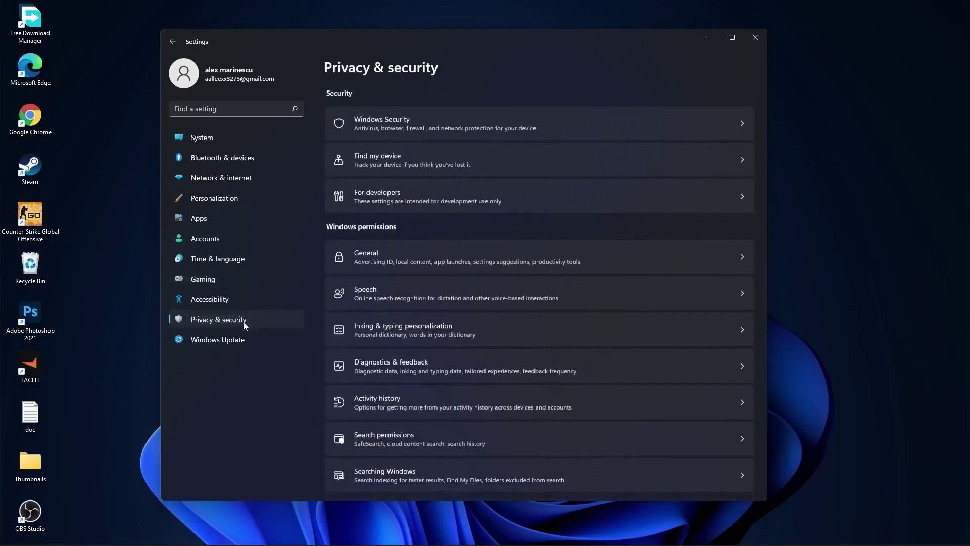
Review the General, Speech, Inking & typing, and Diagnostics & feedback privacy pages
click(388, 254)
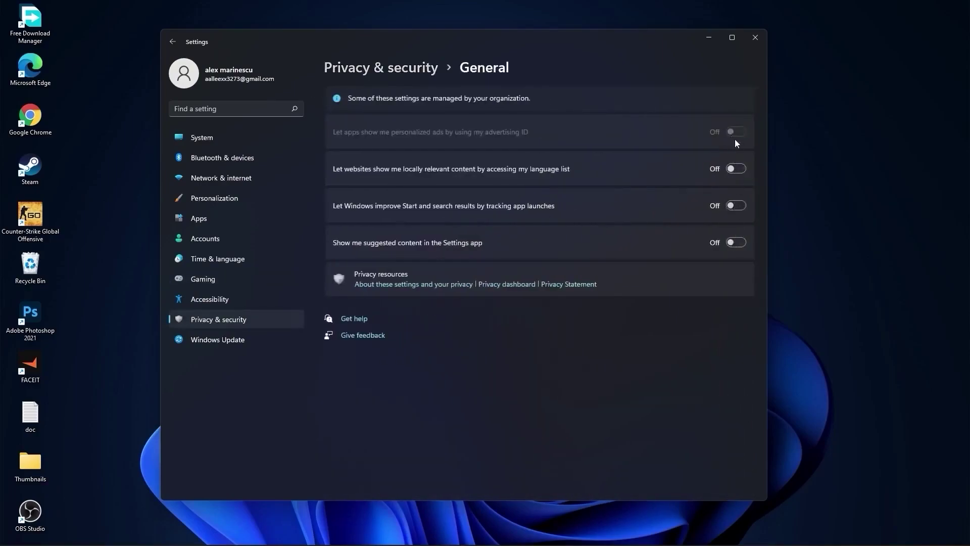
click(402, 72)
click(391, 294)
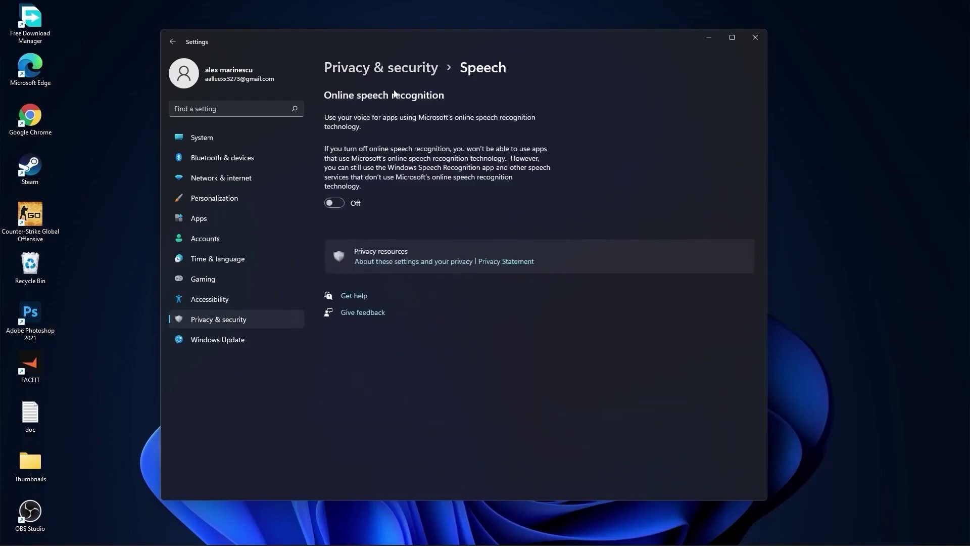
click(396, 70)
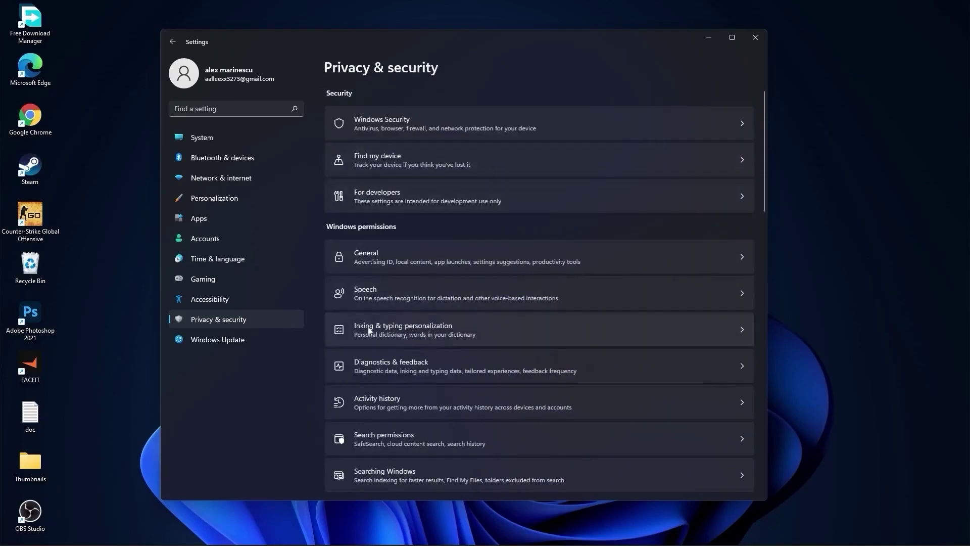
click(440, 331)
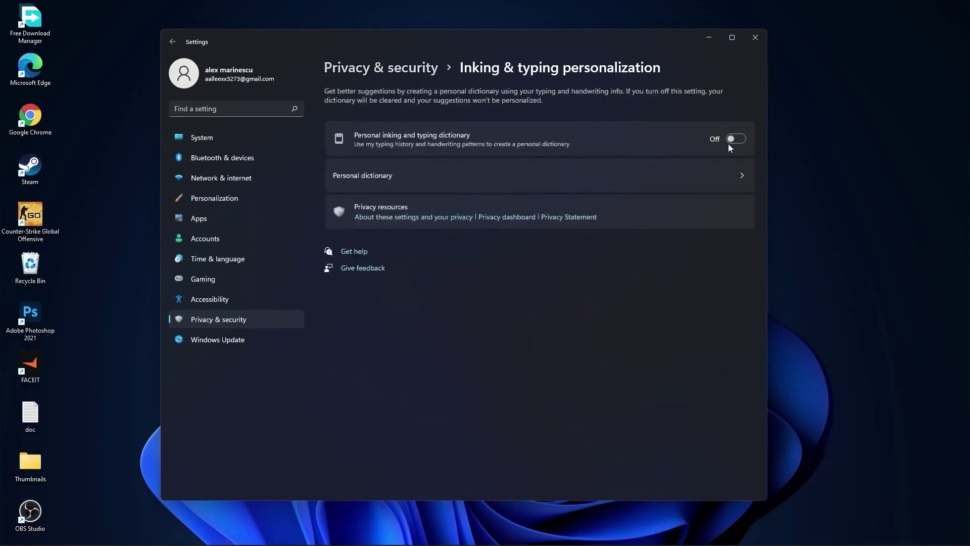
click(395, 68)
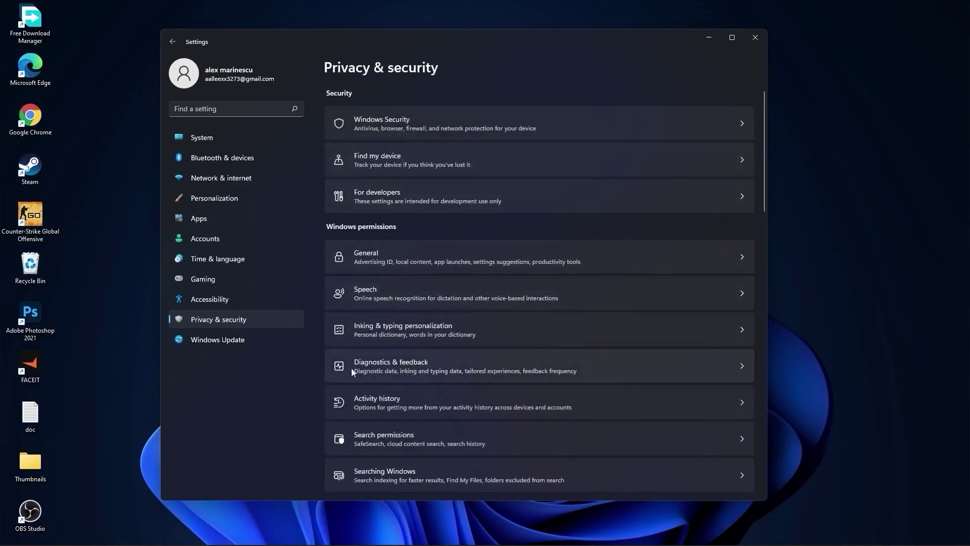
click(411, 368)
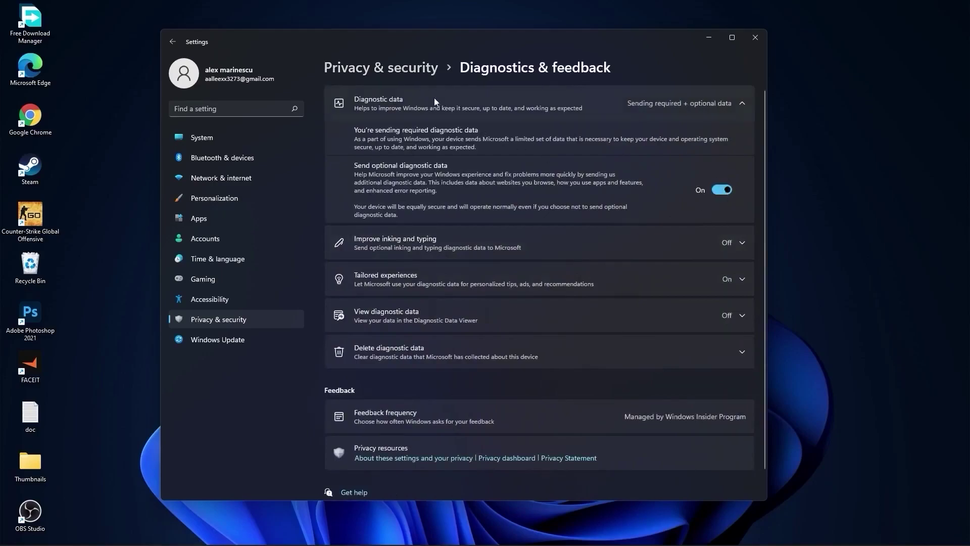
click(399, 68)
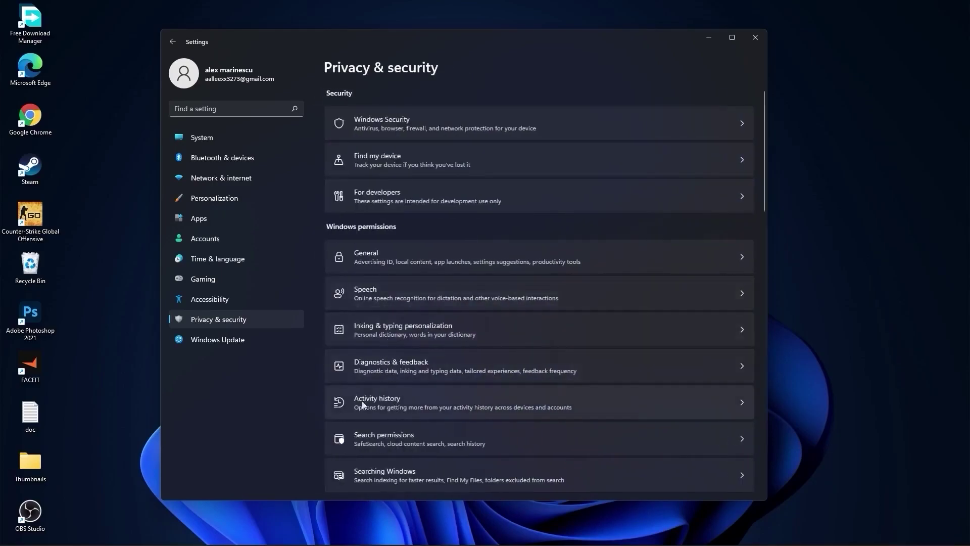
Uncheck Store my activity history, then open Searching Windows
click(387, 402)
click(329, 138)
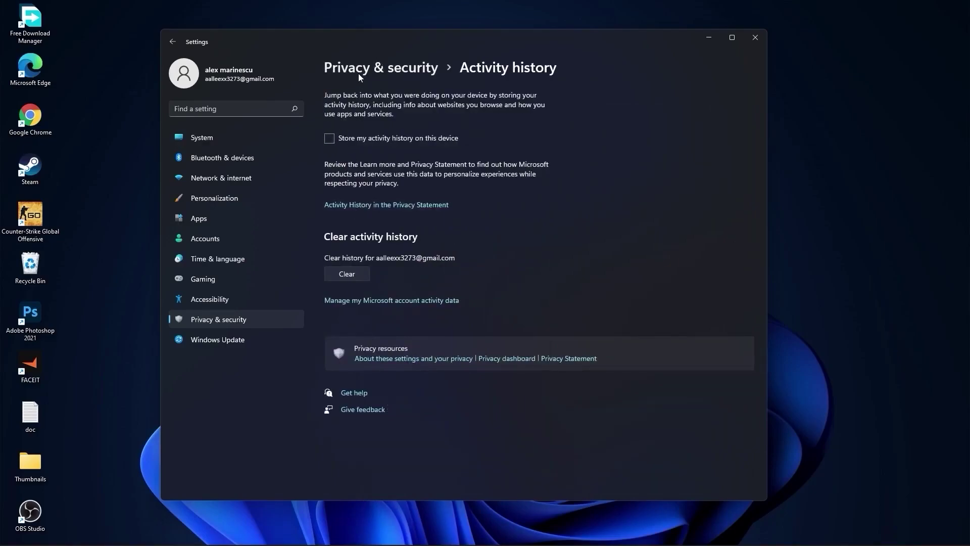
click(371, 69)
scroll(483, 273, down, 5)
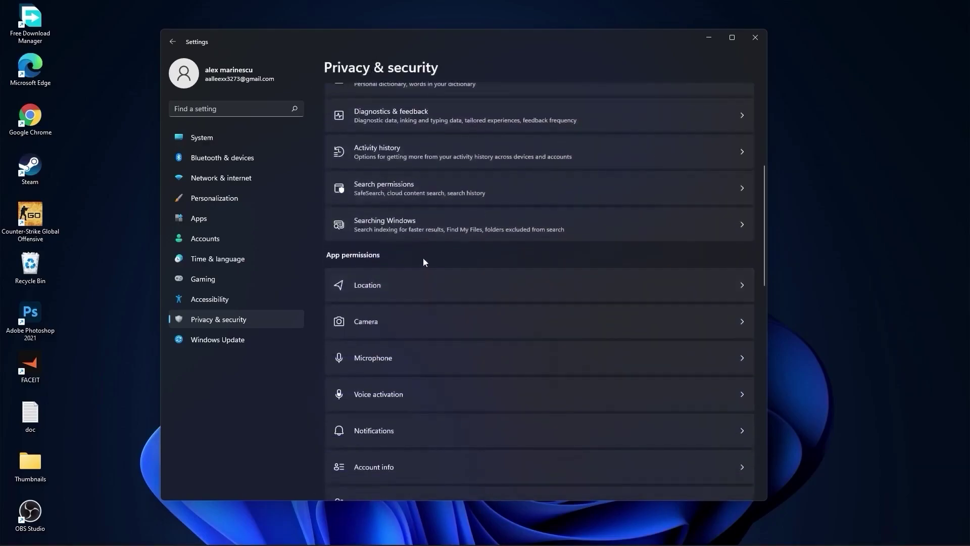
click(396, 226)
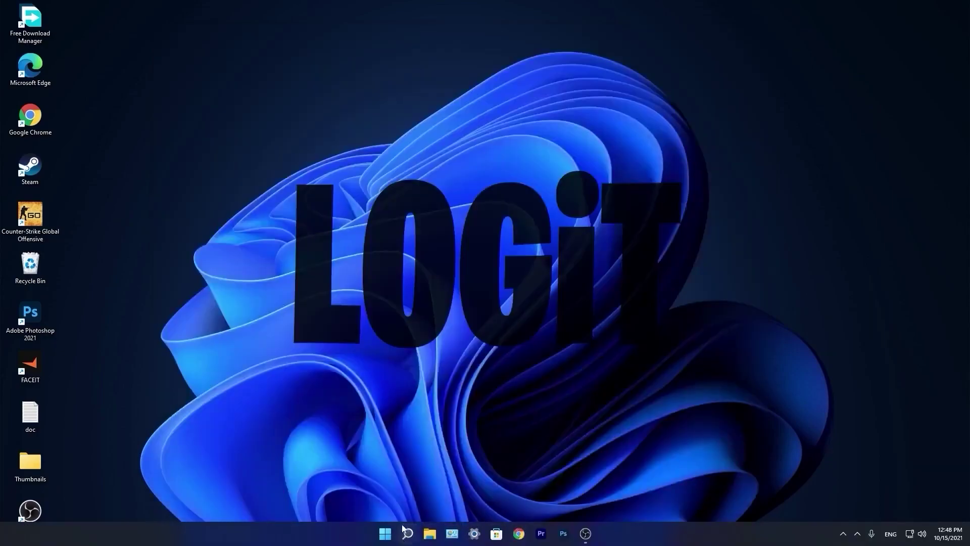
Search Windows for 'task' to find Task Manager
click(407, 535)
text(t)
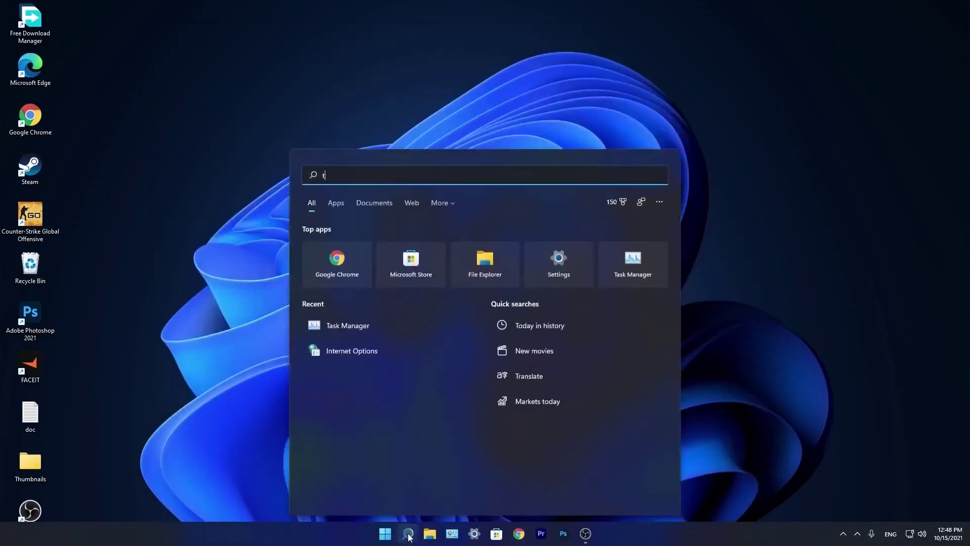
text(ask)
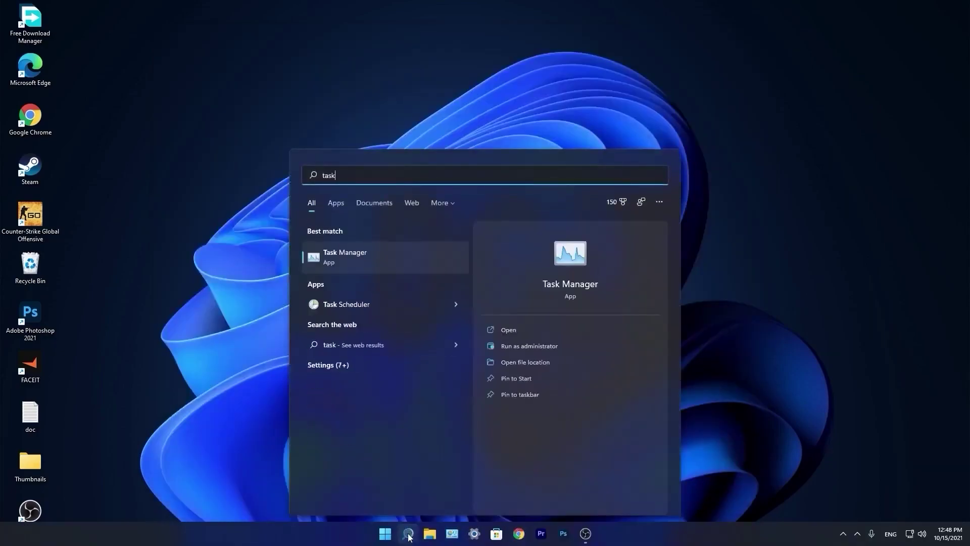
Disable CCXProcess in Task Manager's startup apps and close Task Manager
click(356, 257)
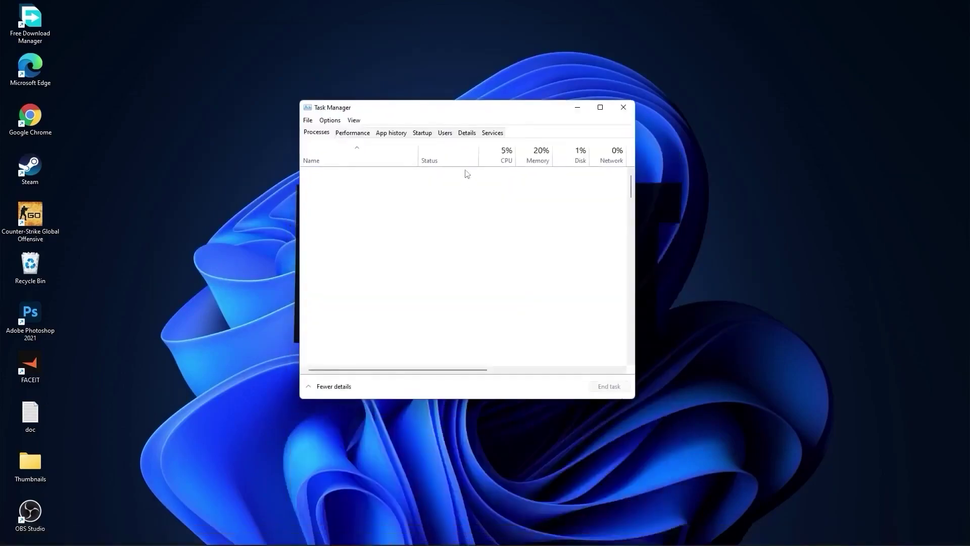
click(422, 131)
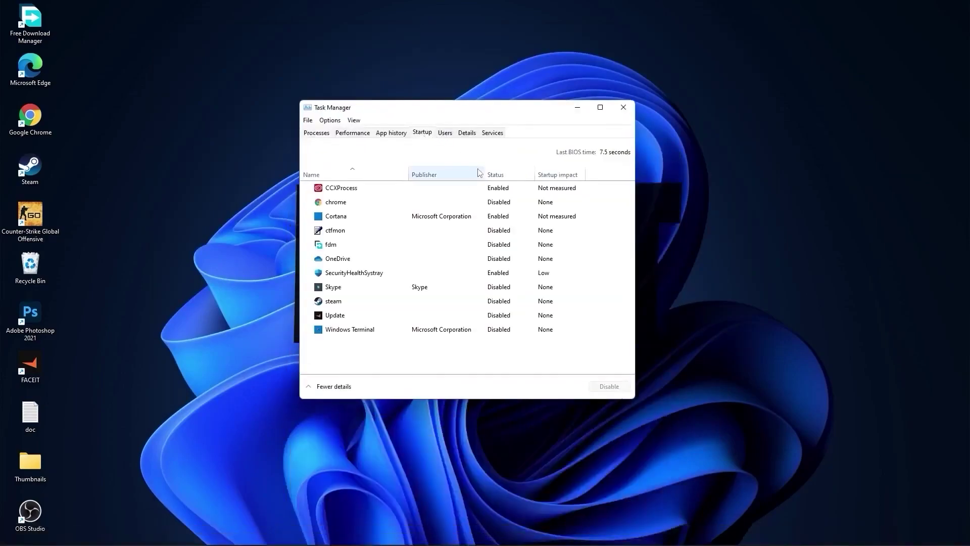
right_click(497, 189)
click(515, 196)
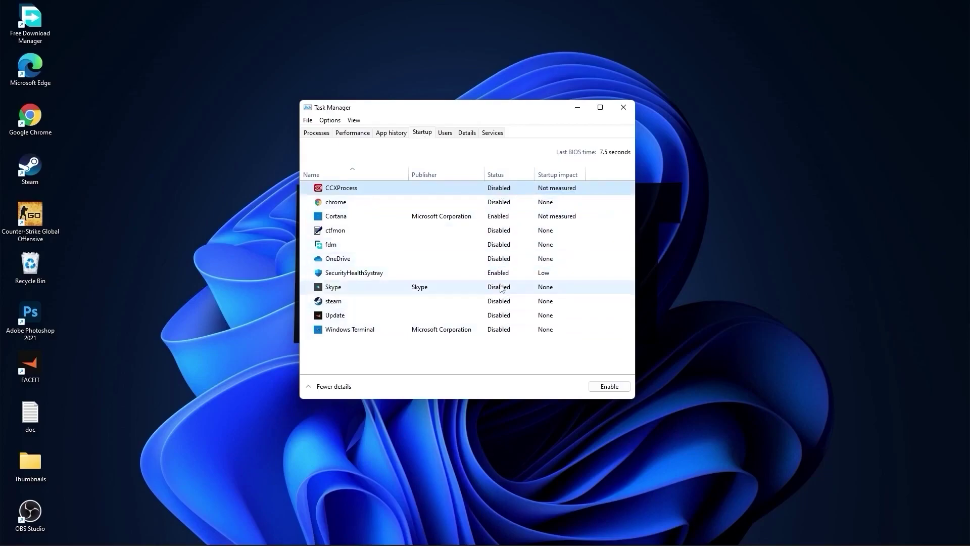
click(624, 108)
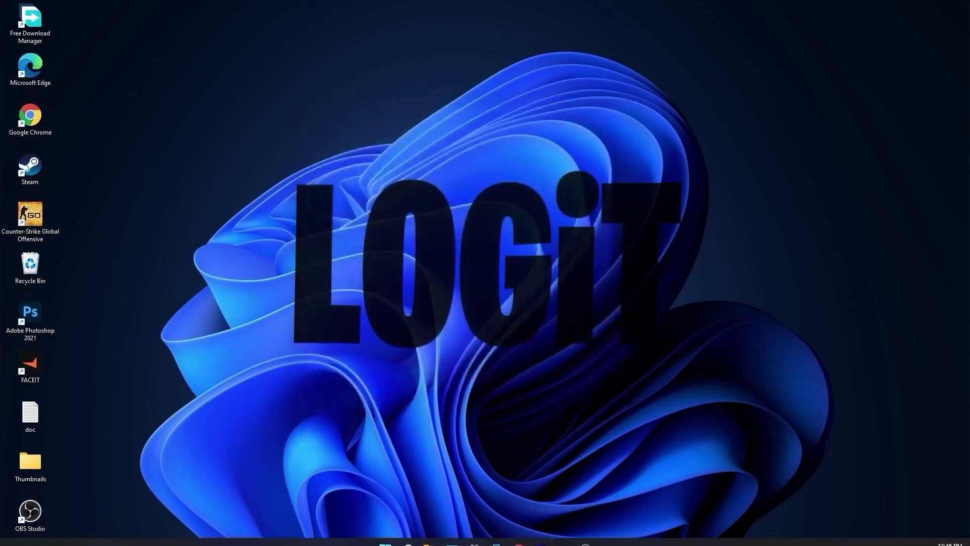
Optimize the C: drive in Defragment and Optimize Drives, then analyze HDD D:
click(409, 534)
text(optimi)
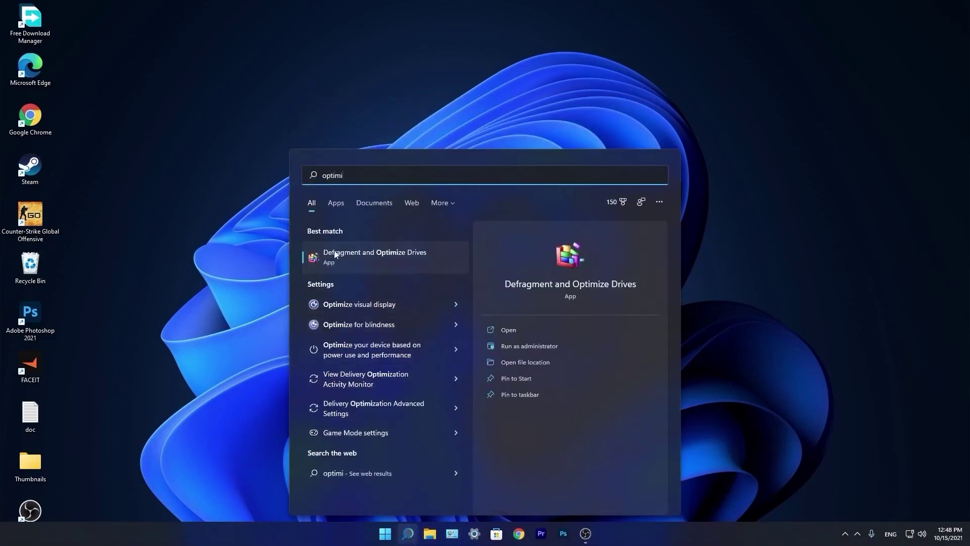
click(387, 253)
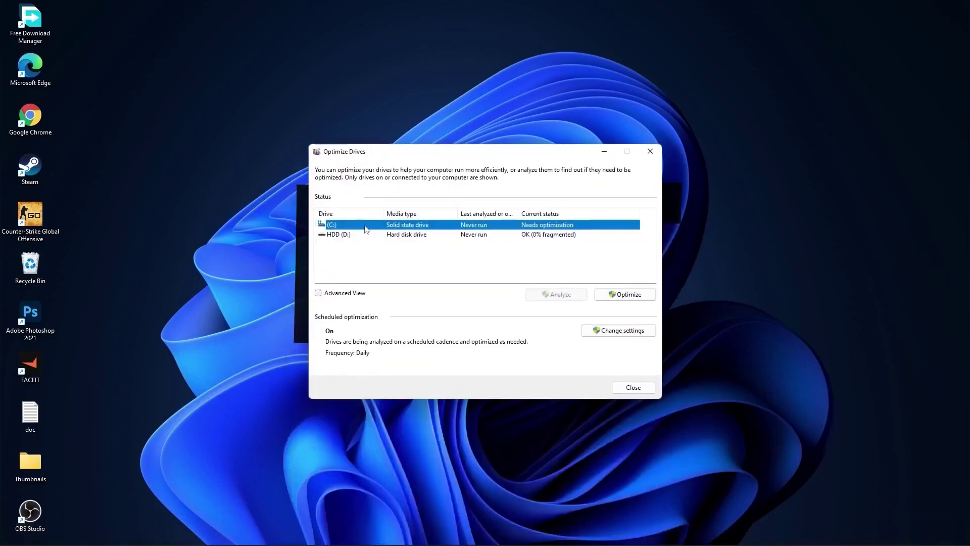
click(622, 298)
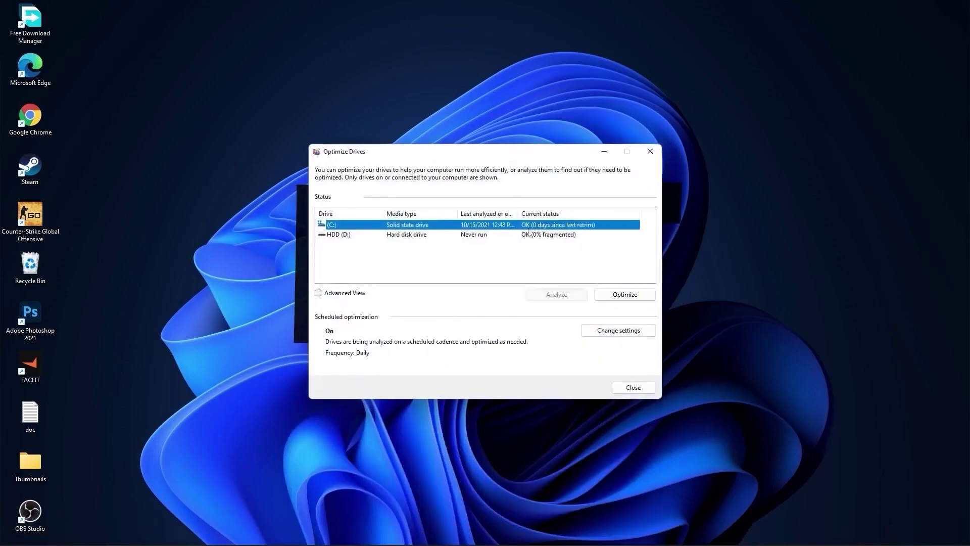
click(339, 235)
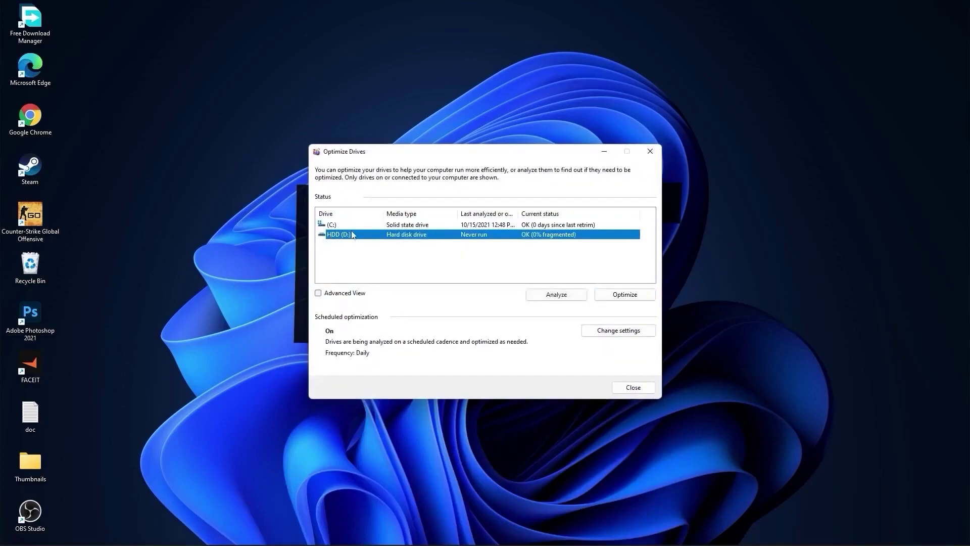
click(557, 296)
Start optimizing HDD D:, then delete the 8 items in the Windows Temp folder
click(624, 294)
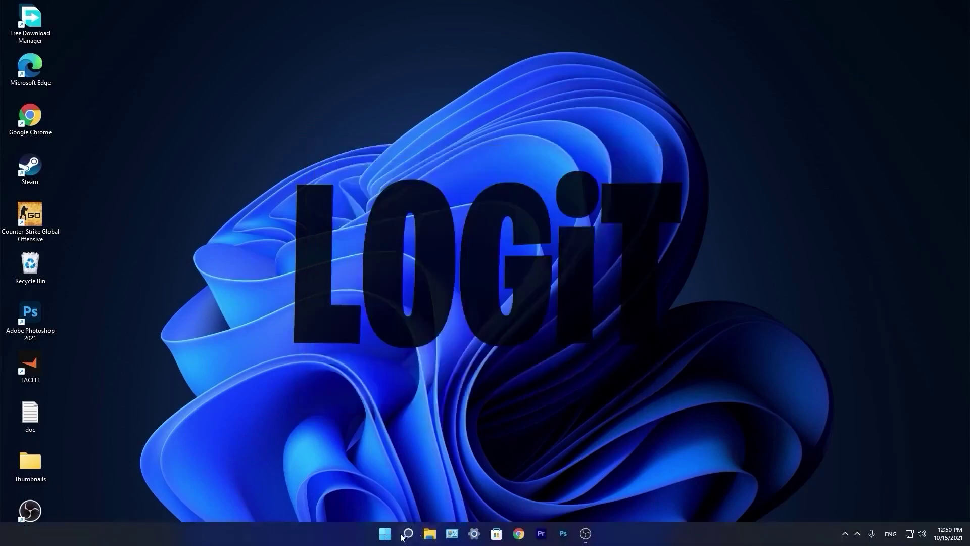
click(407, 537)
text(run)
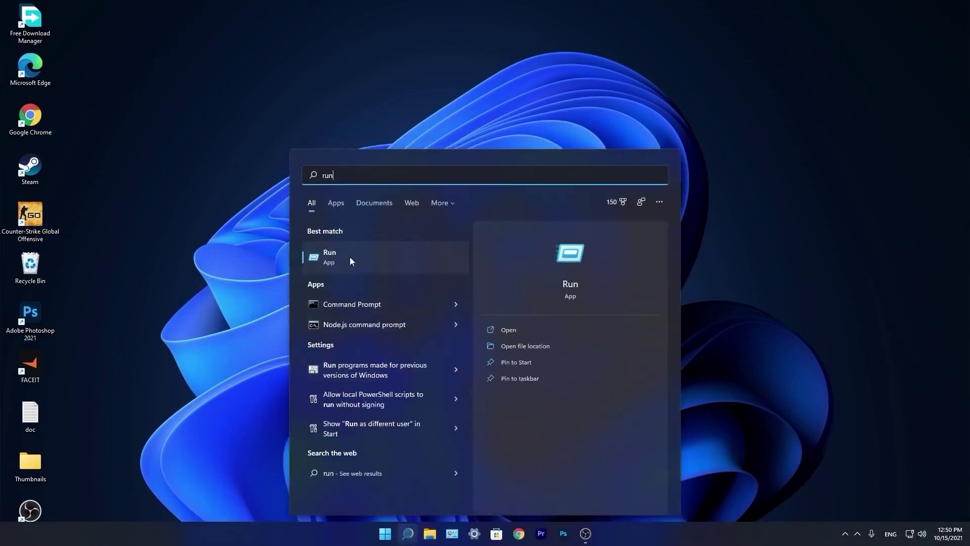
click(349, 257)
text(temp)
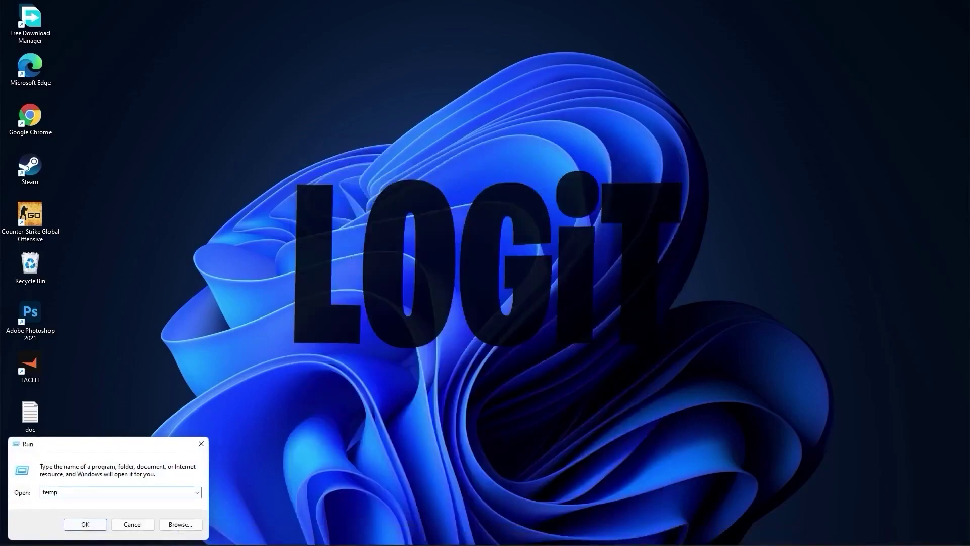
click(90, 525)
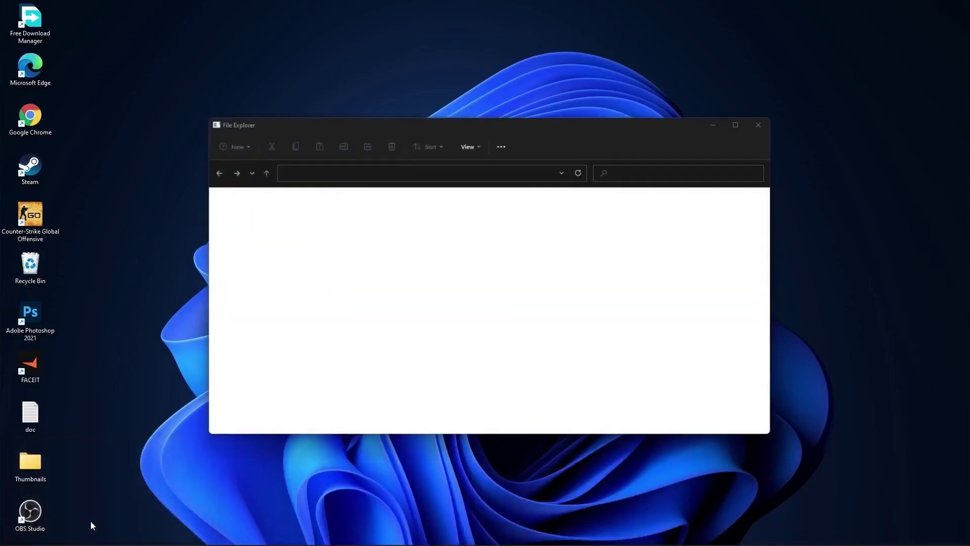
click(499, 287)
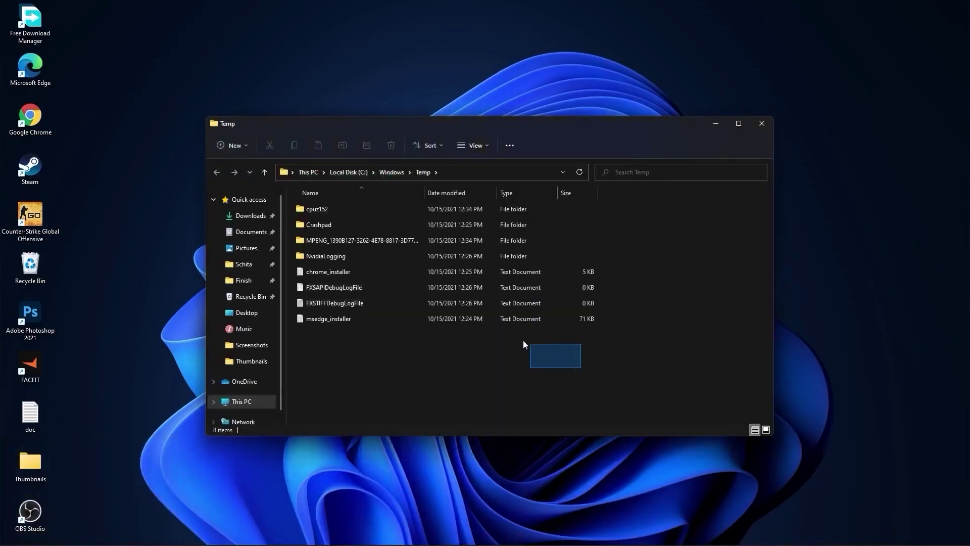
drag(523, 340, 365, 210)
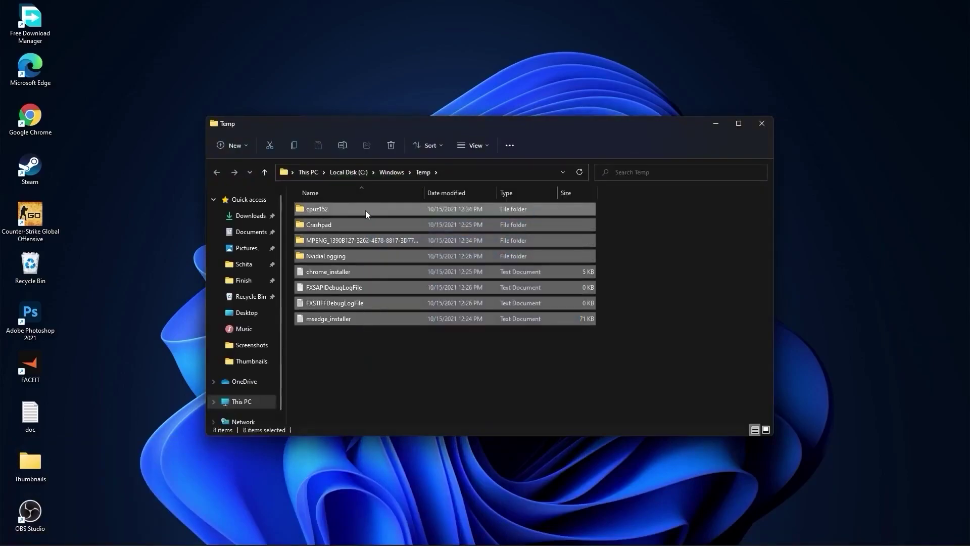
right_click(365, 210)
click(439, 221)
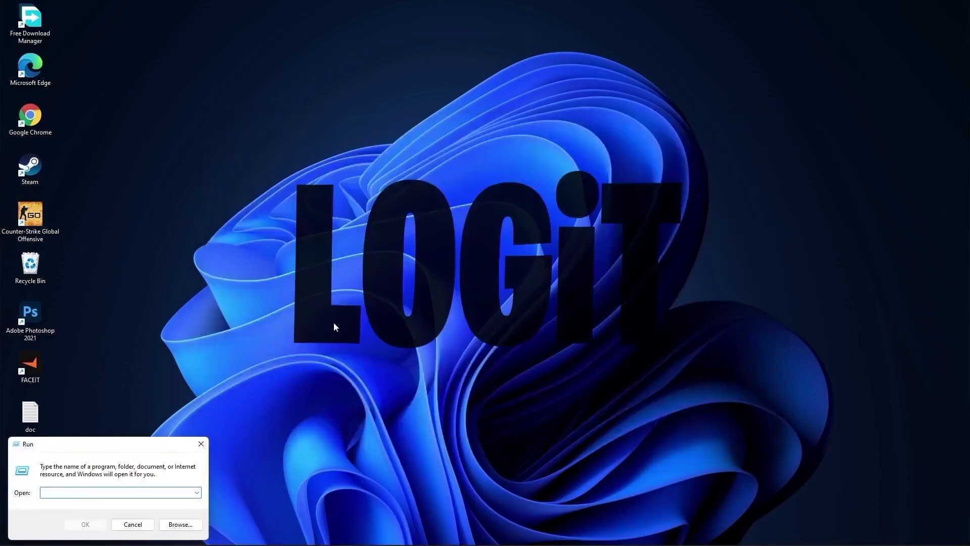
Delete the 8 items in the user's %temp% folder
text(%temp%)
click(76, 523)
drag(542, 374, 382, 212)
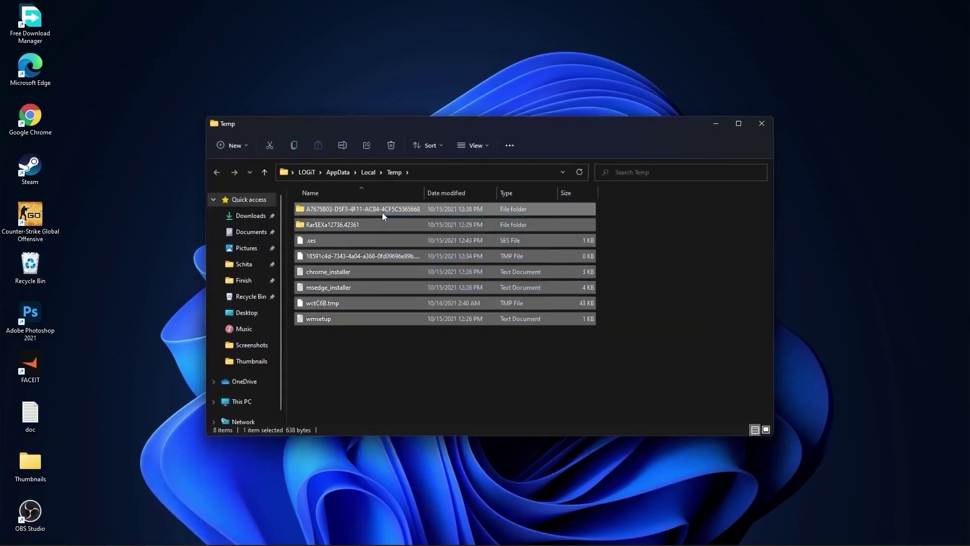
right_click(384, 213)
click(457, 224)
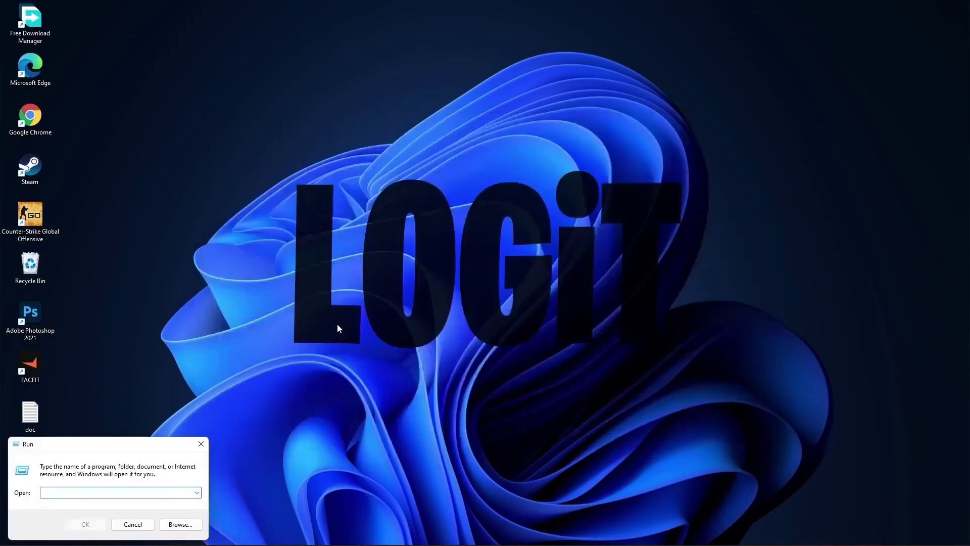
Delete all 139 files in the Prefetch folder
text(prefetch)
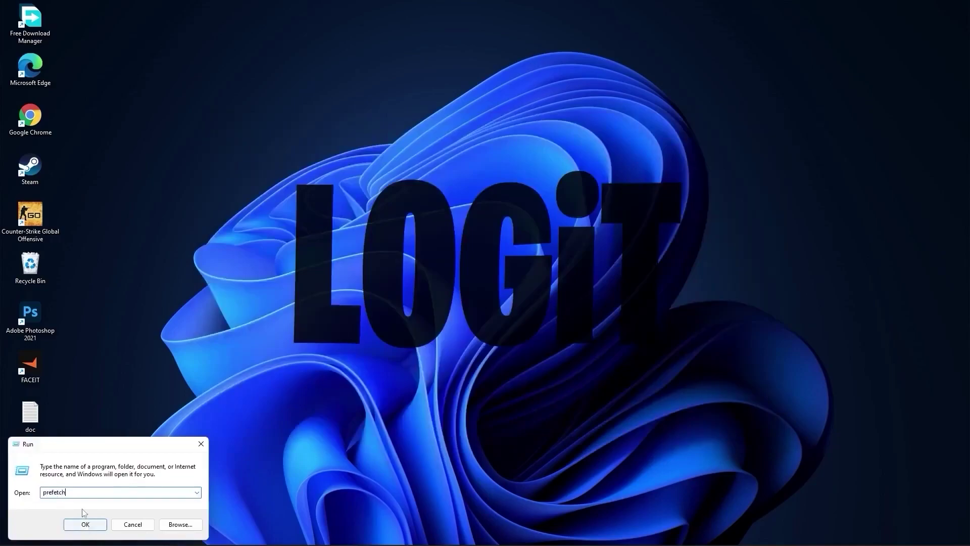
click(86, 523)
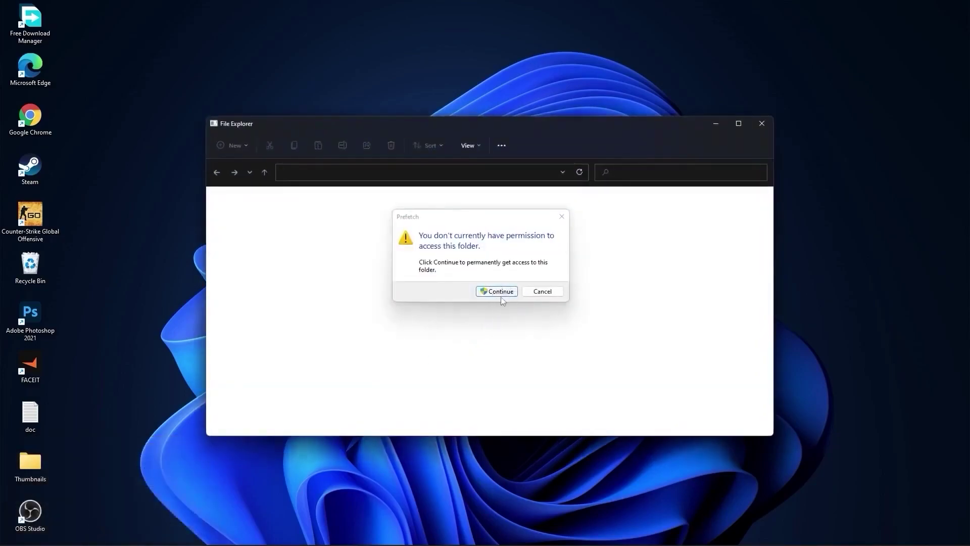
click(499, 292)
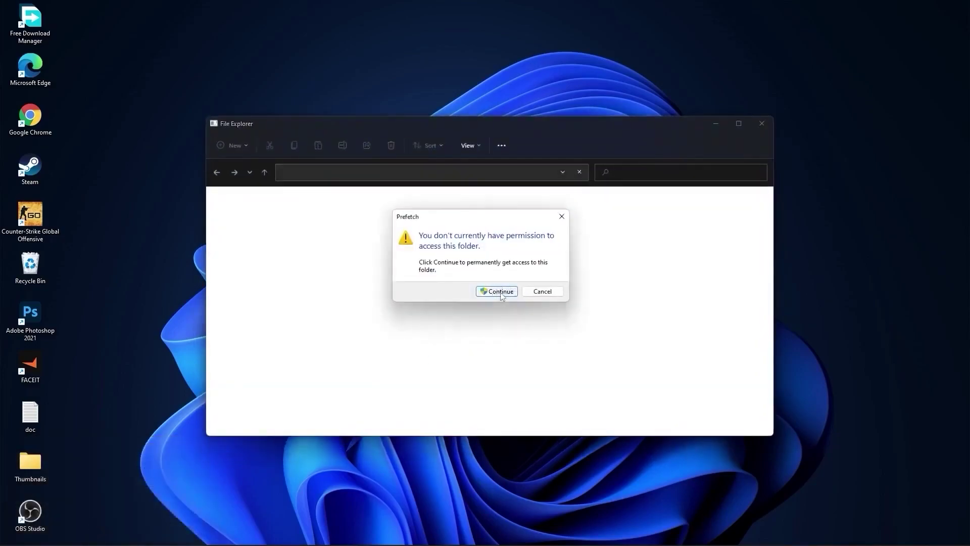
drag(621, 206, 490, 411)
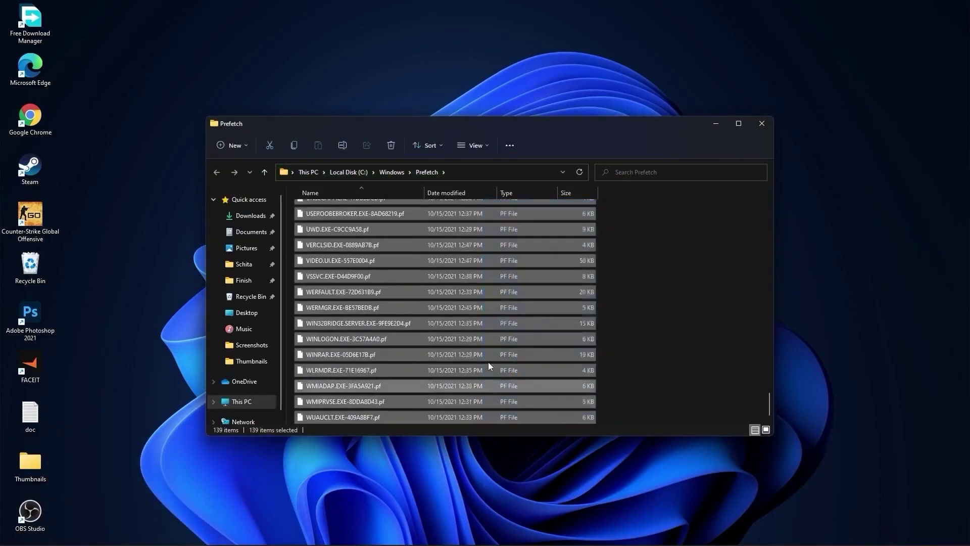
right_click(487, 245)
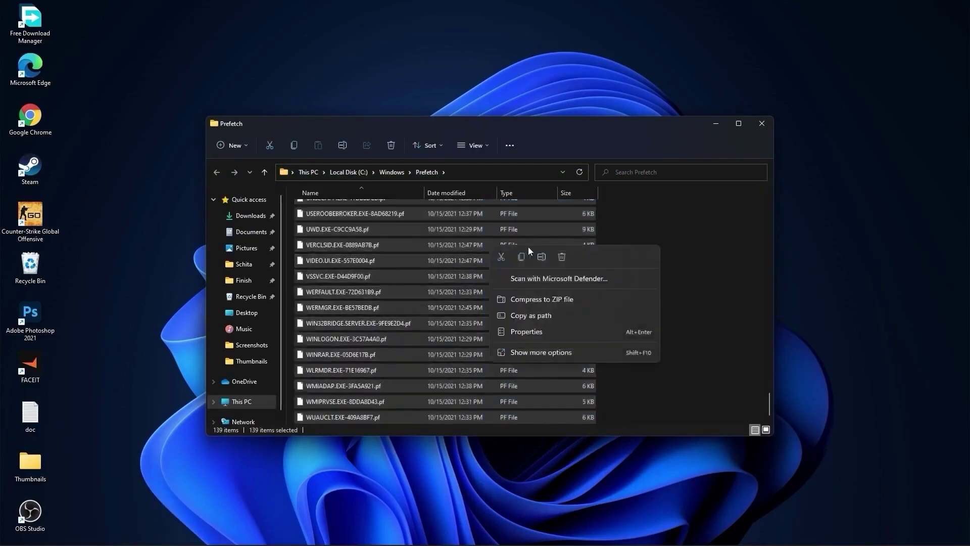
click(561, 255)
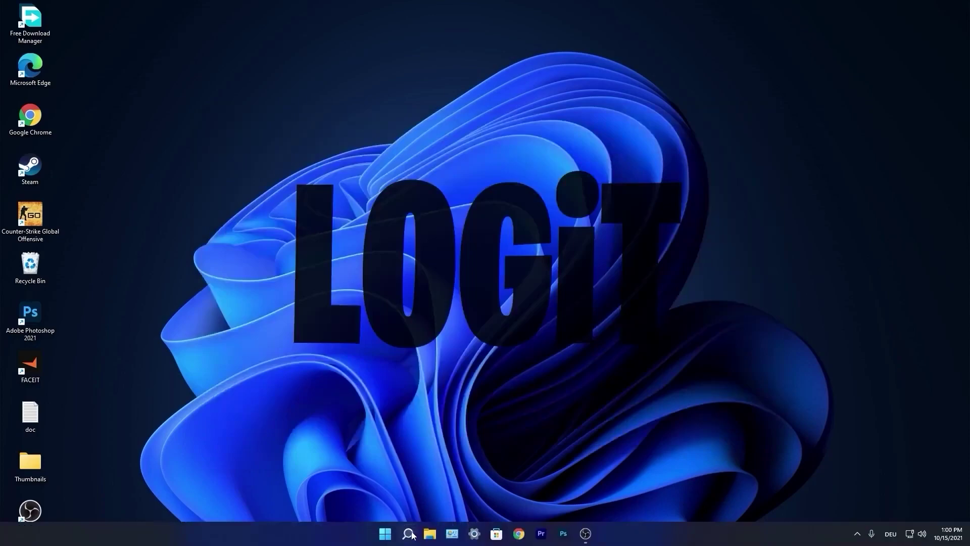
Choose best performance, then Custom with only screen-font smoothing and thumbnails on, and apply
click(412, 535)
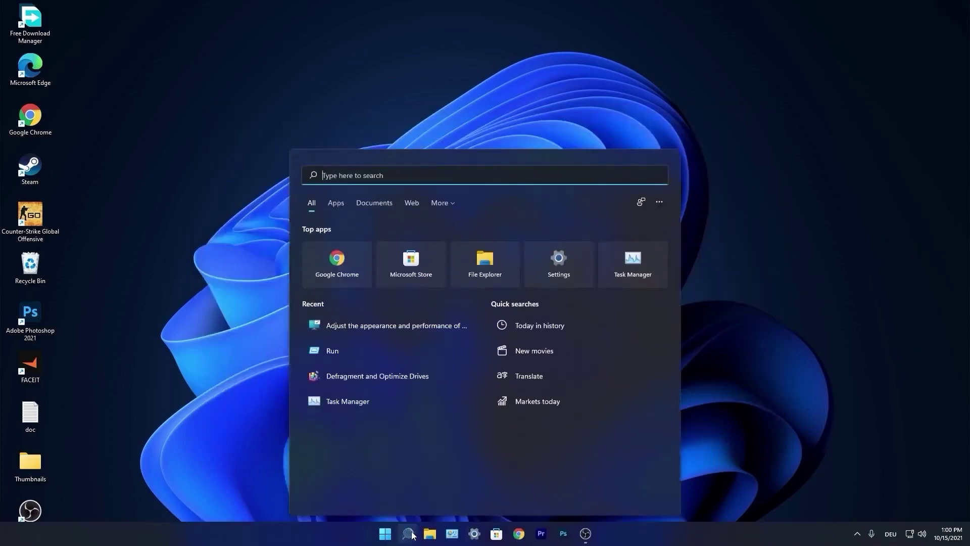
text(performance)
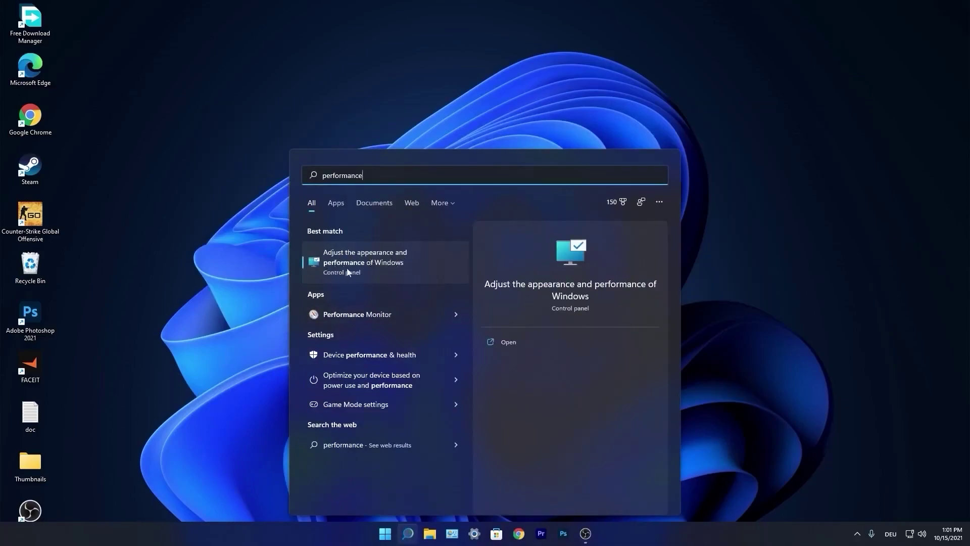
click(368, 262)
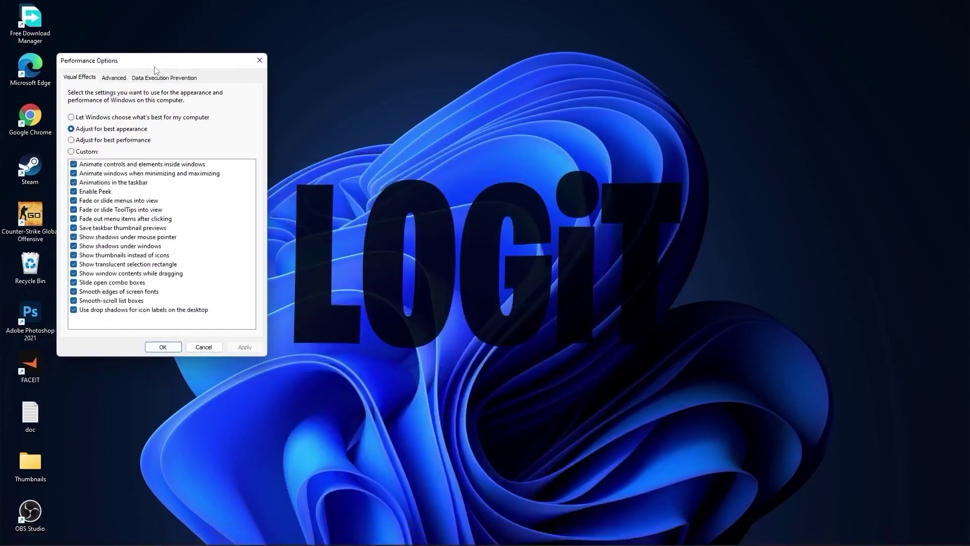
drag(152, 61, 474, 127)
click(398, 207)
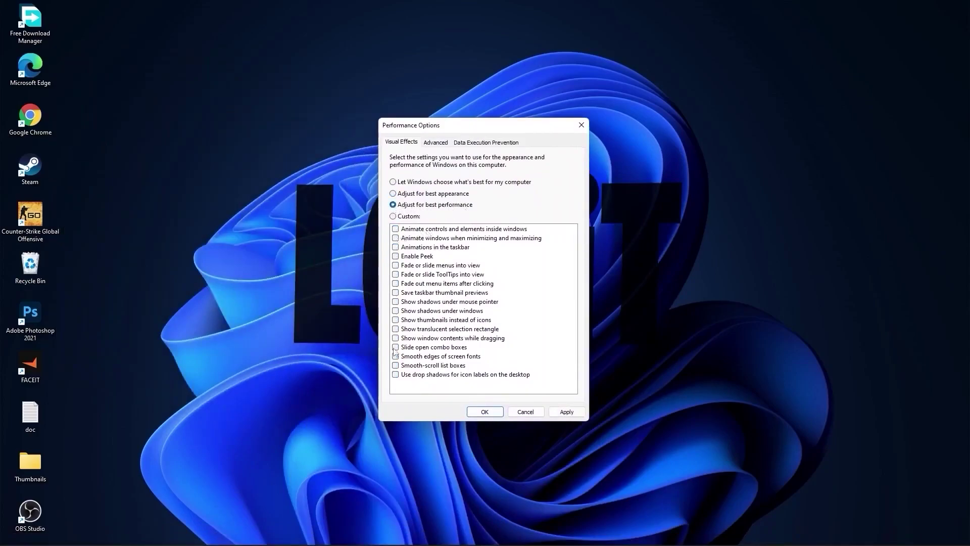
click(403, 217)
click(396, 357)
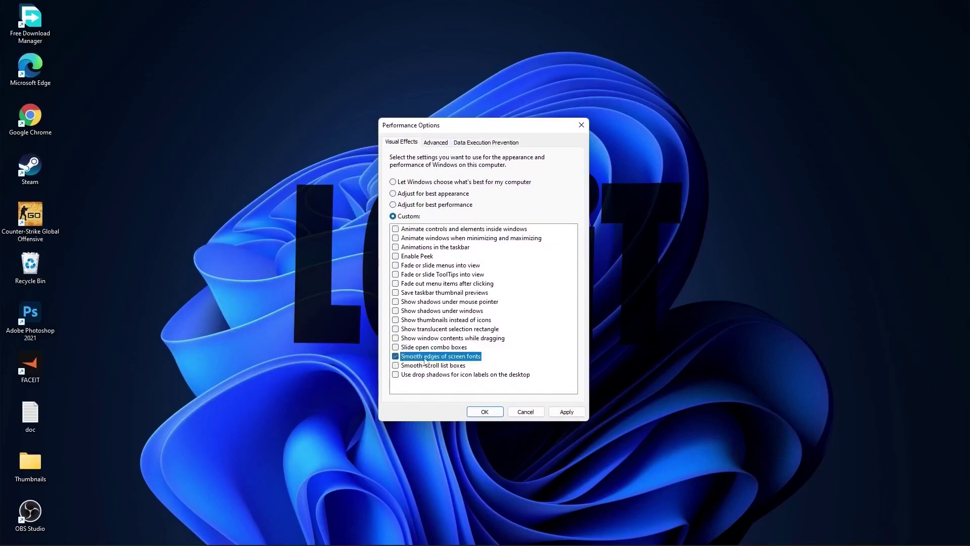
click(396, 321)
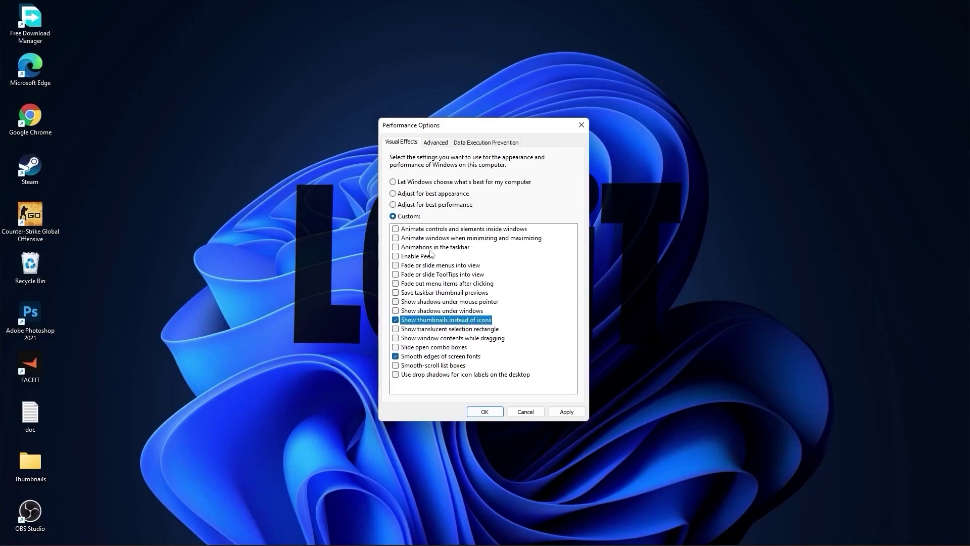
click(567, 412)
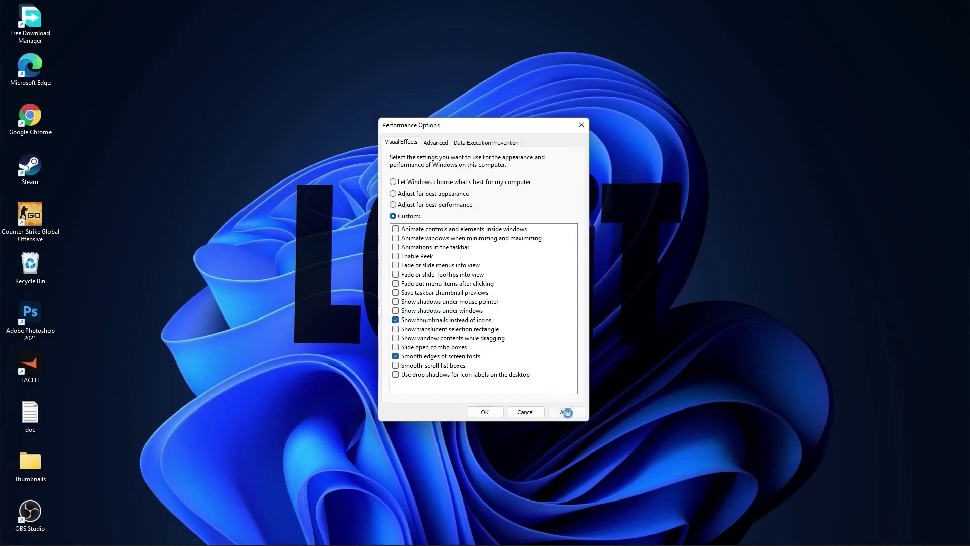
click(485, 412)
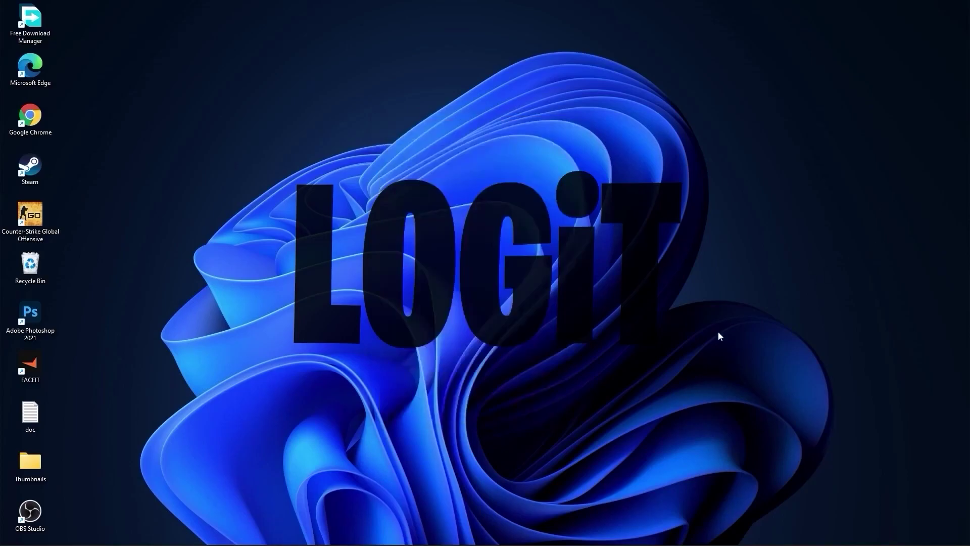
Search GeForce > GeForce 10 Series > GTX 1050 Ti and download Game Ready Driver 496.13
click(519, 534)
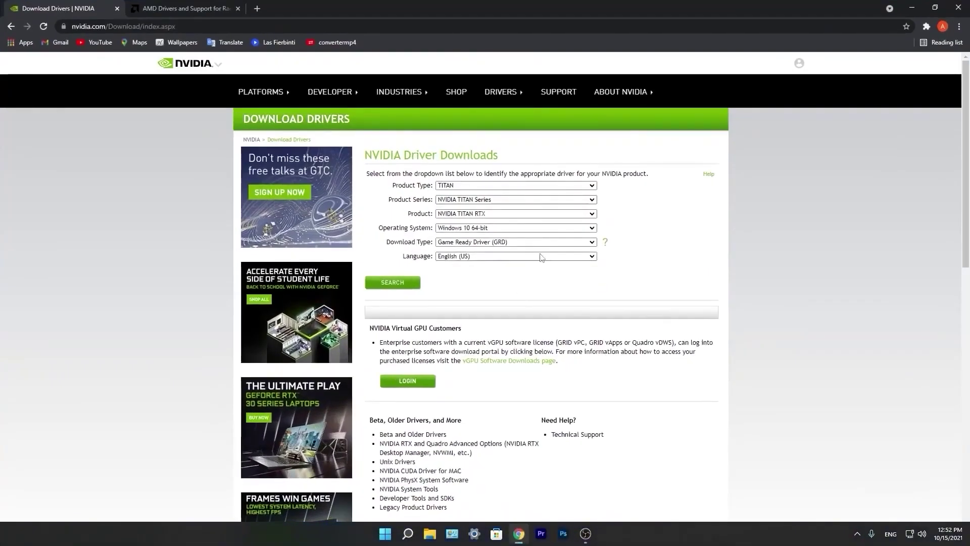
click(476, 186)
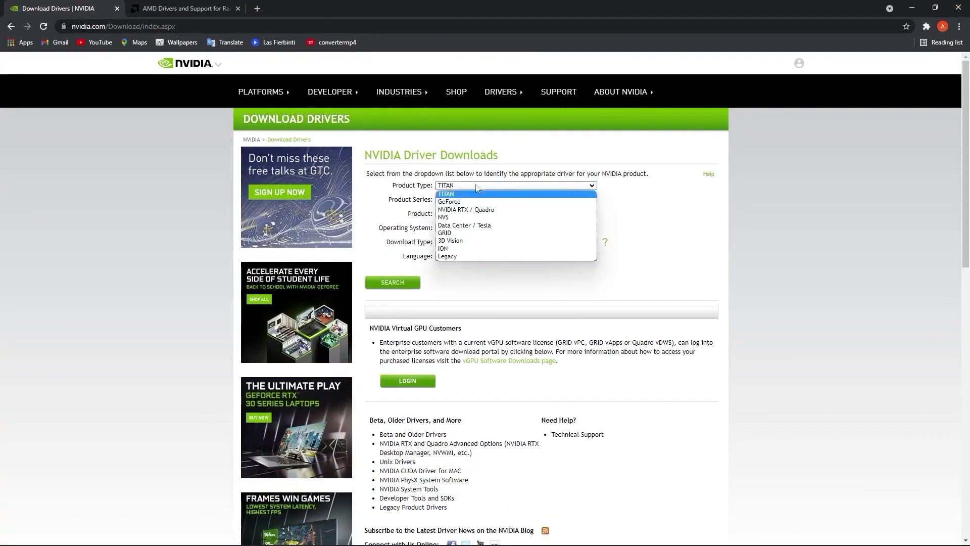
click(477, 201)
click(478, 200)
click(477, 282)
click(480, 214)
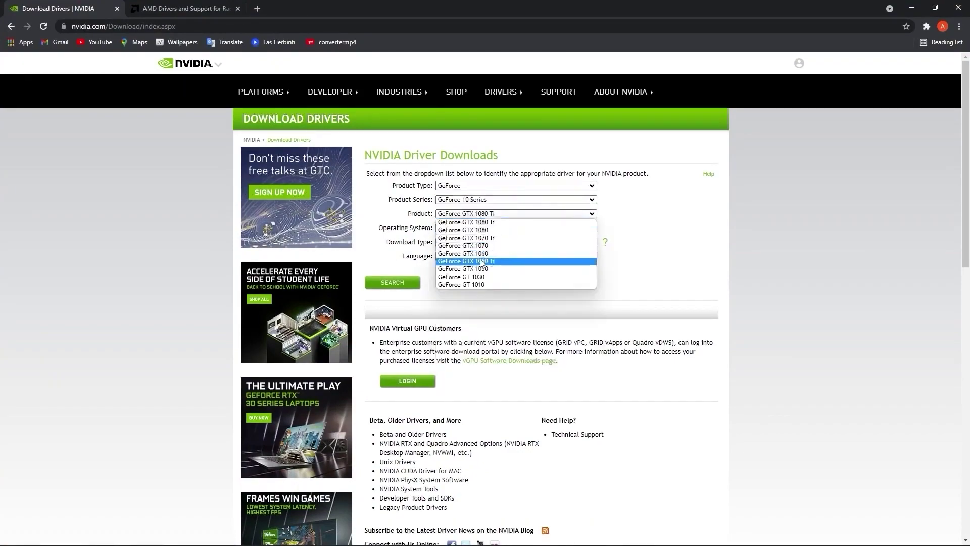
click(482, 261)
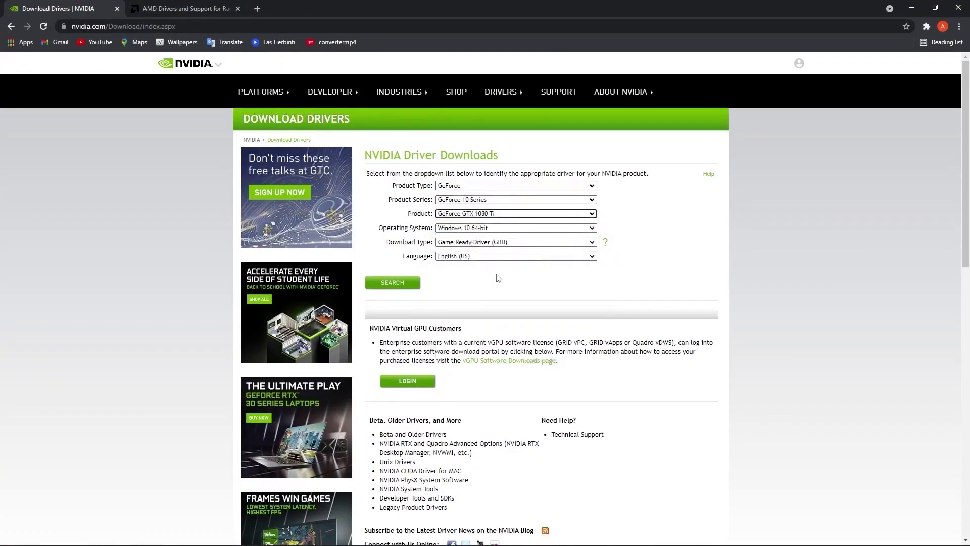
click(394, 282)
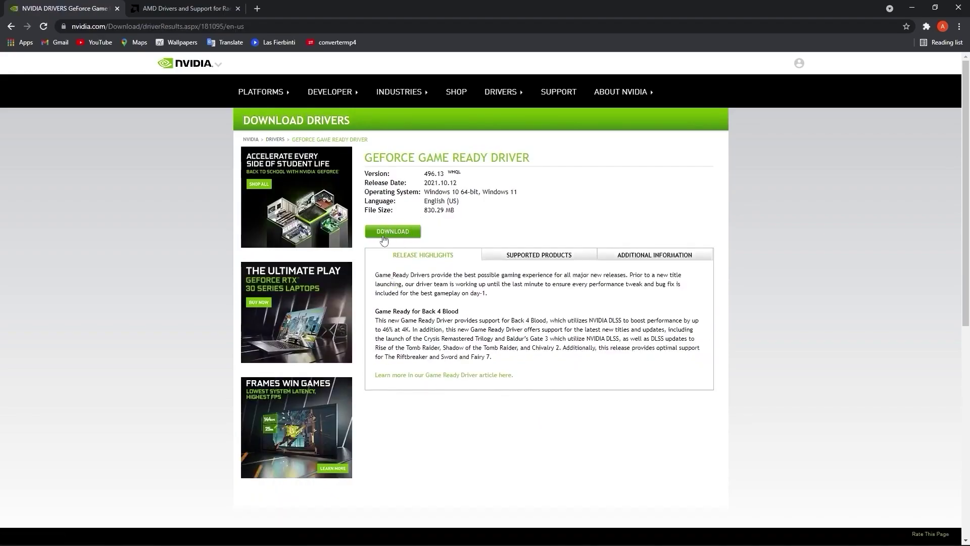
click(399, 232)
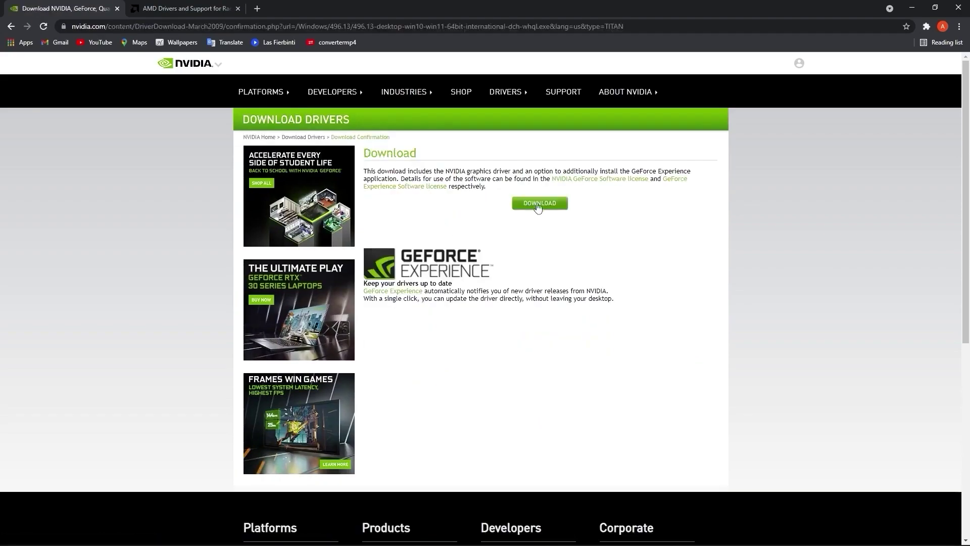
On the AMD support page, pick Graphics > AMD Radeon RX 5300 Series > AMD Radeon RX 5300
click(206, 12)
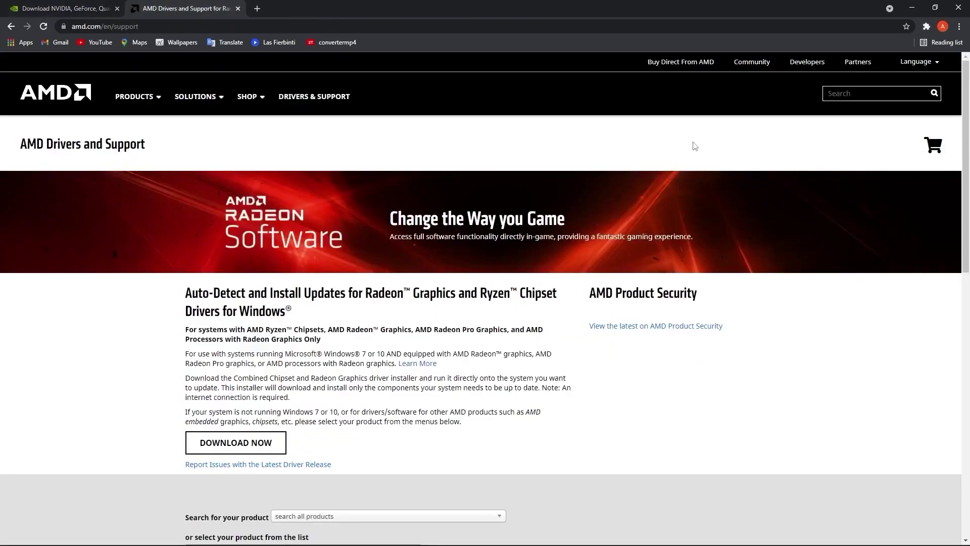
scroll(556, 283, down, 6)
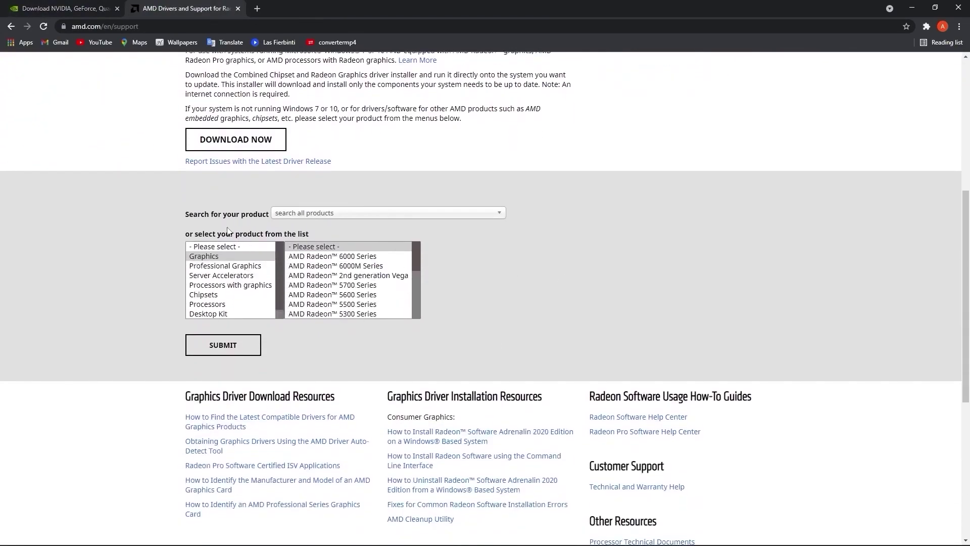
scroll(308, 263, down, 1)
click(326, 266)
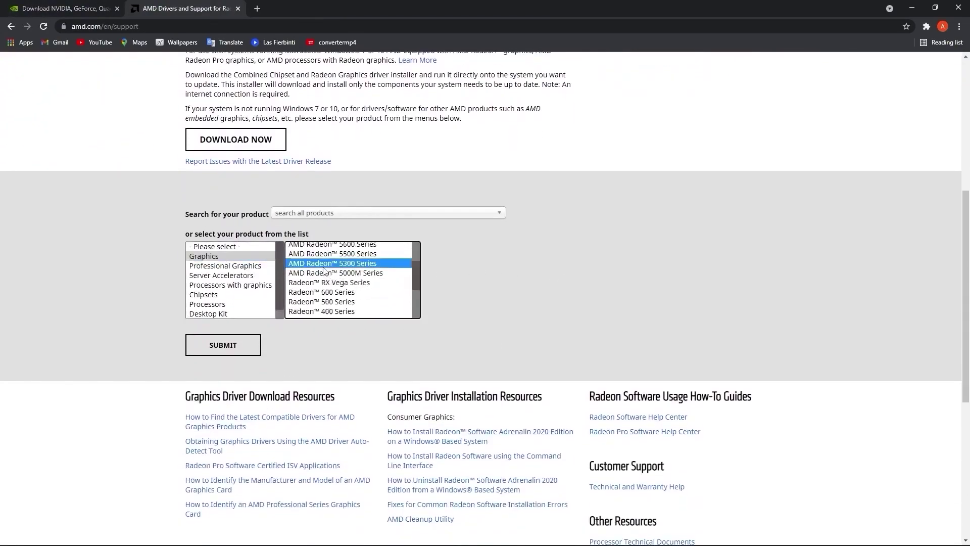
scroll(326, 271, down, 2)
click(446, 256)
click(596, 257)
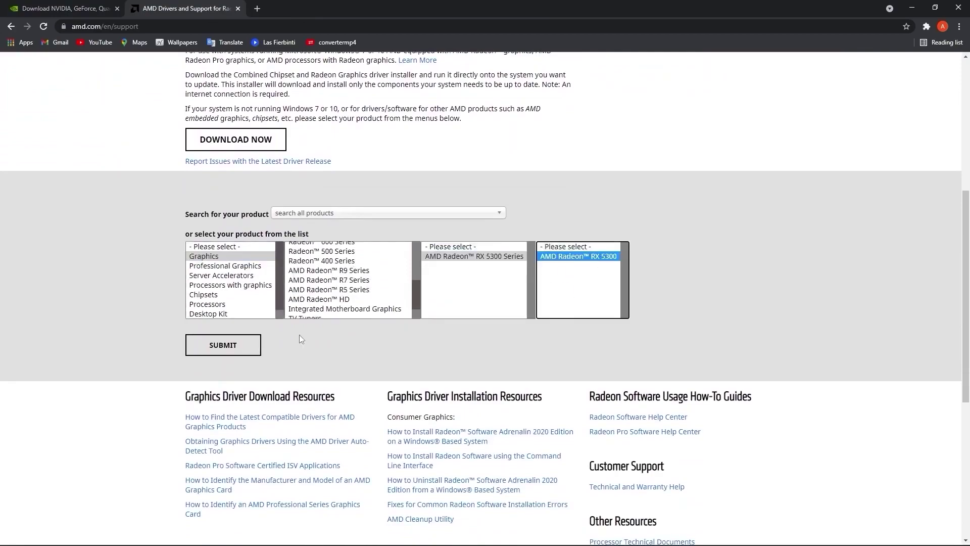